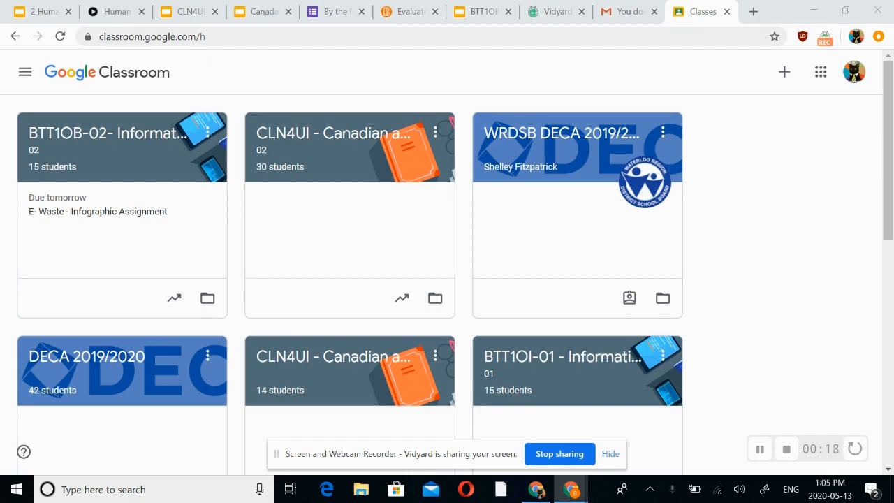
Open the Pixlr E photo editor at pixlr.com/e.
left_click(544, 35)
type("pi")
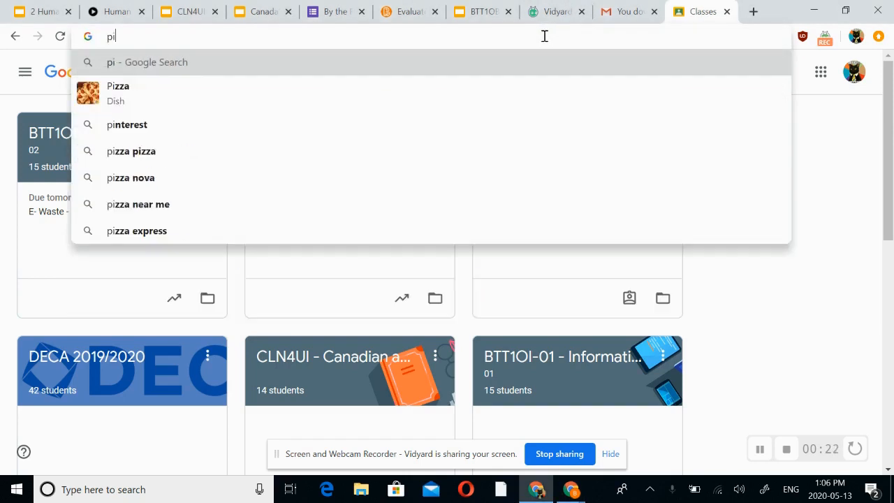
type("xlr")
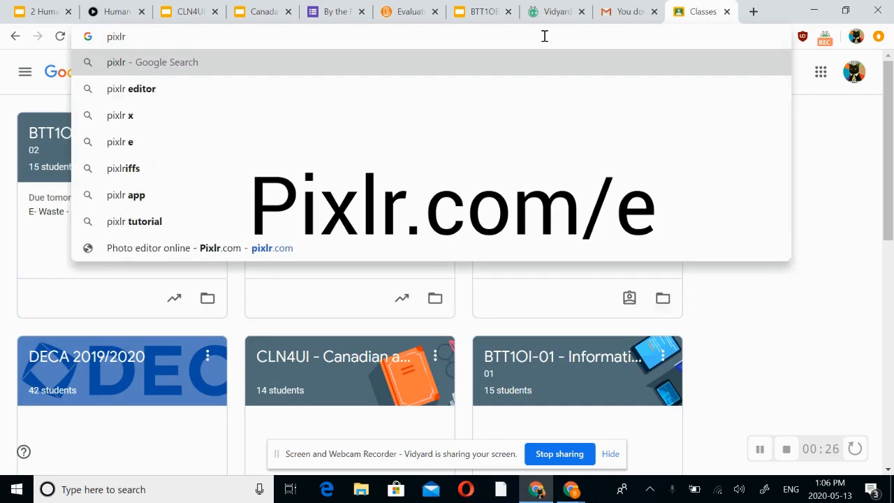
type(".c")
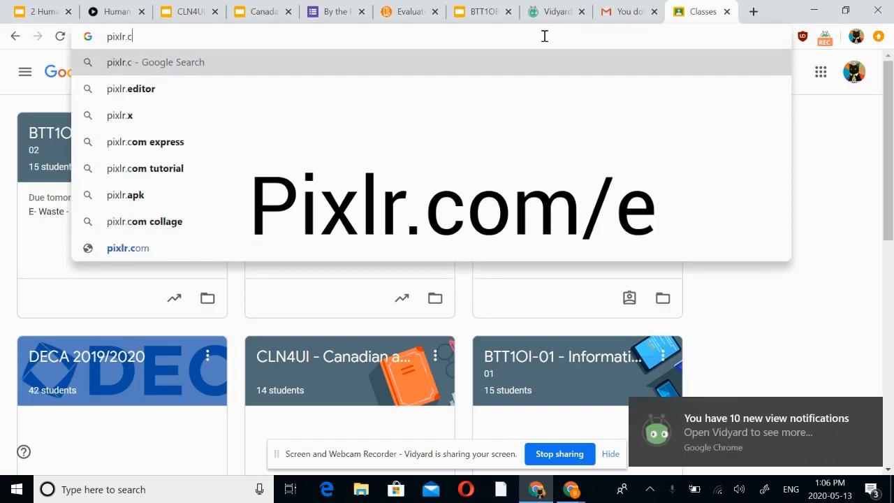
type("om/")
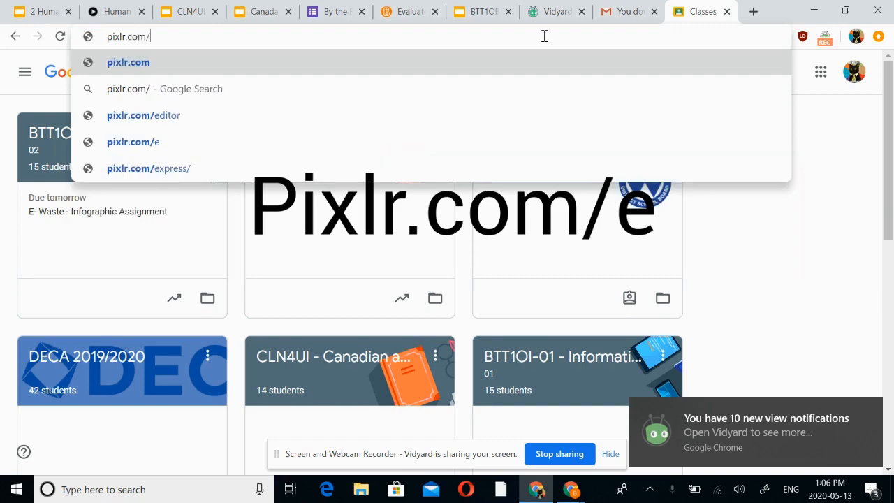
type("e")
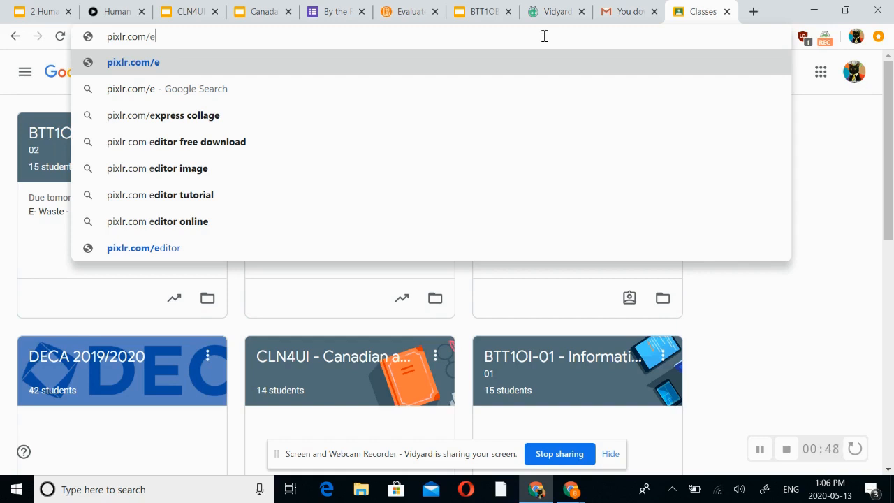
key("Return")
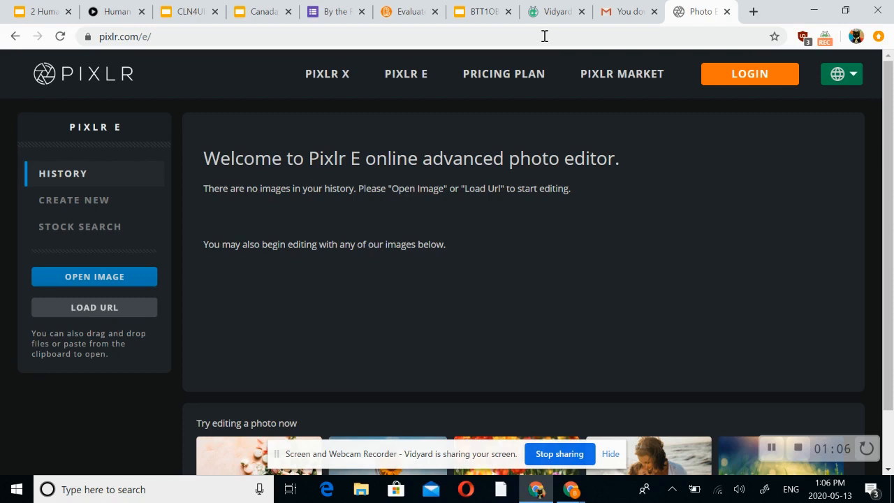
Open Google Images at images.google.com in a new browser tab.
left_click(753, 11)
type("im")
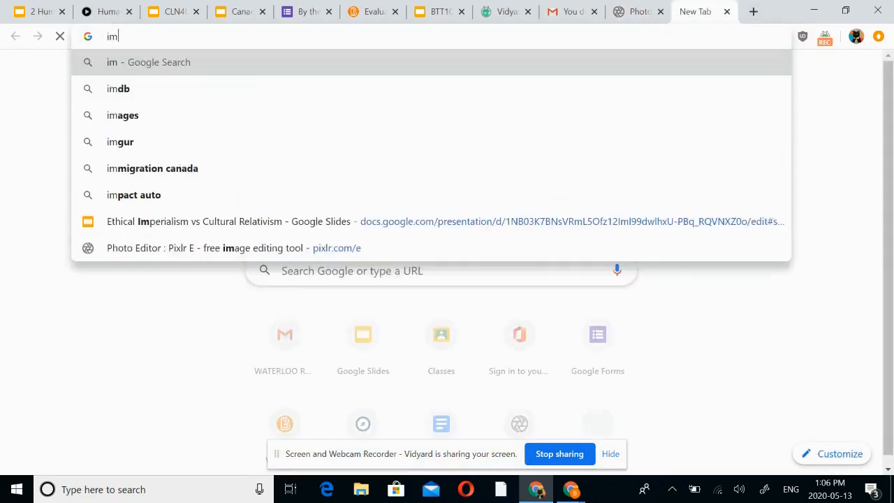
type("ages")
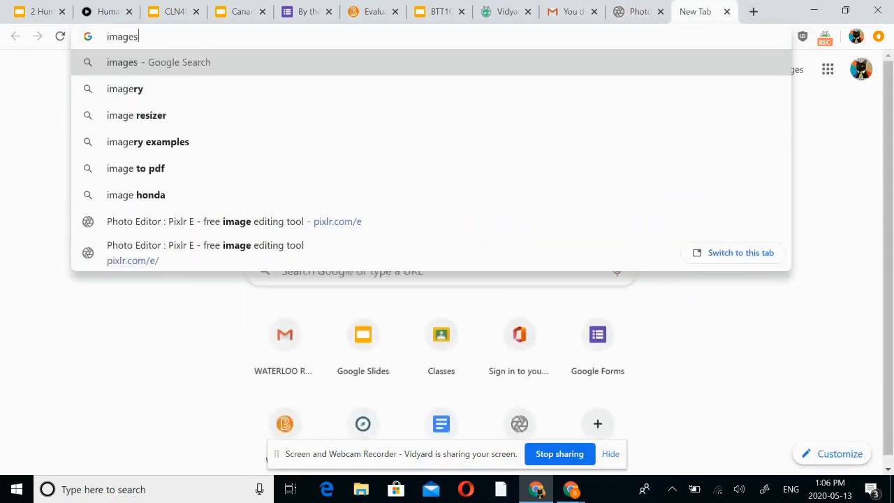
type(".google.com")
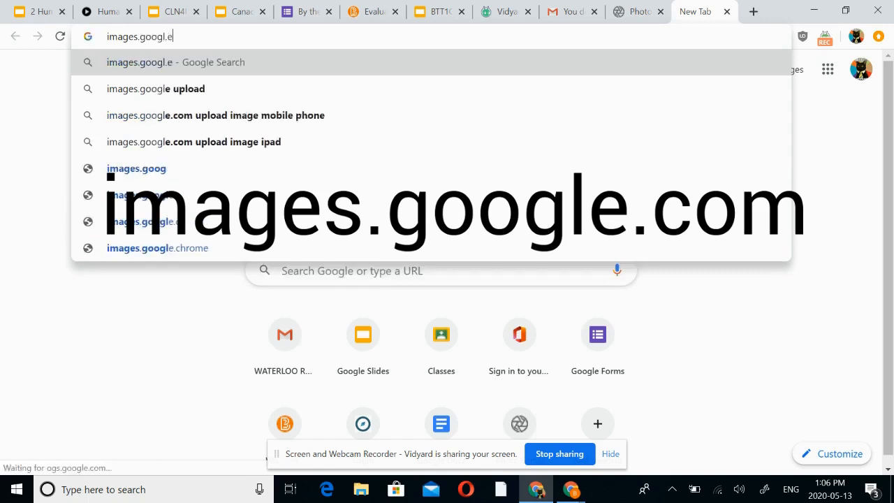
key("Return")
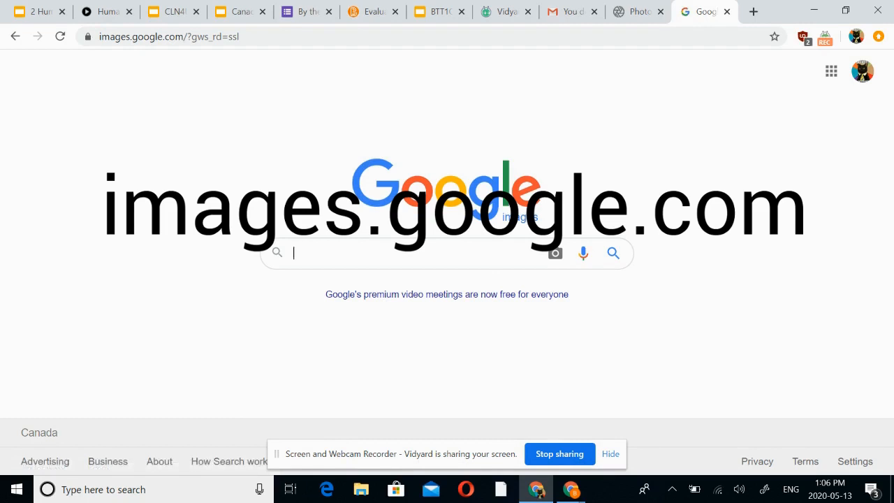
Search Google Images for "tropical background beach".
type("tropical")
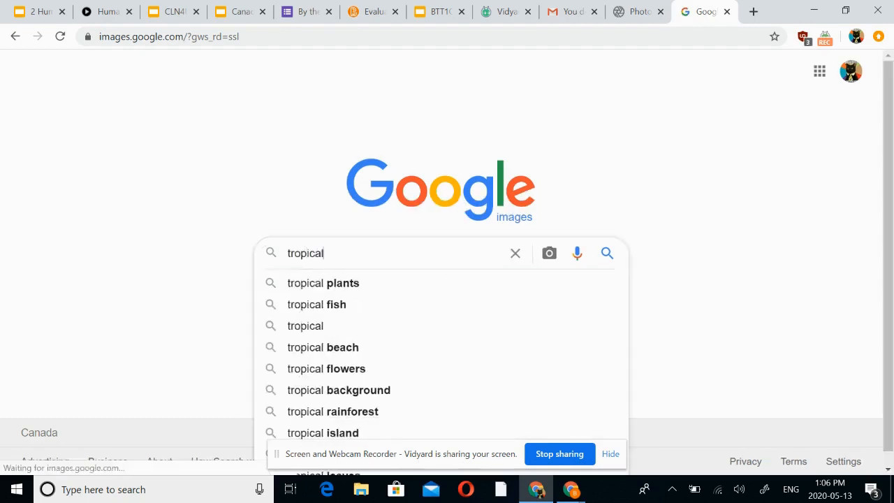
type(" back")
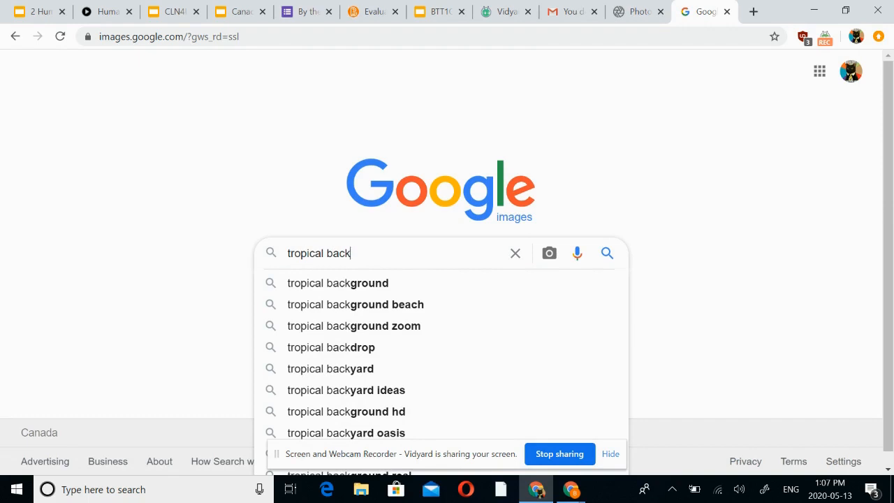
left_click(355, 305)
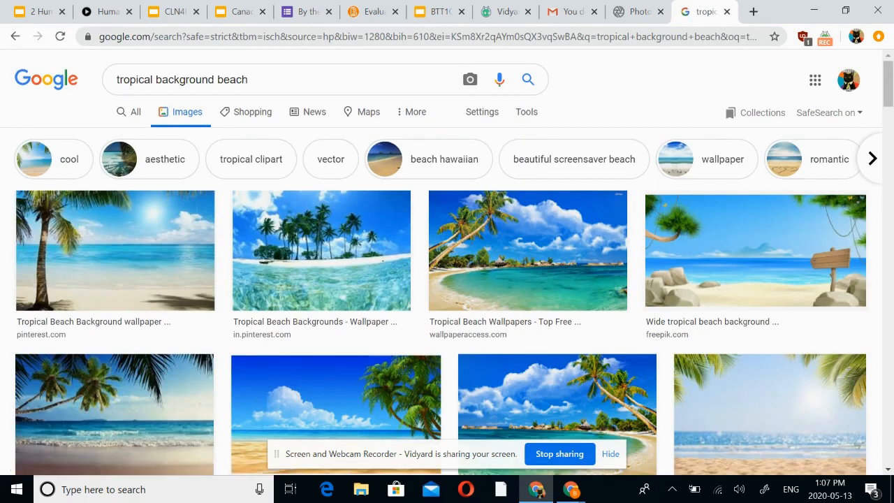
Open the Pinterest tropical beach wallpaper with the palm tree as a full-size image in its own browser tab.
scroll(447, 265, "down", 1)
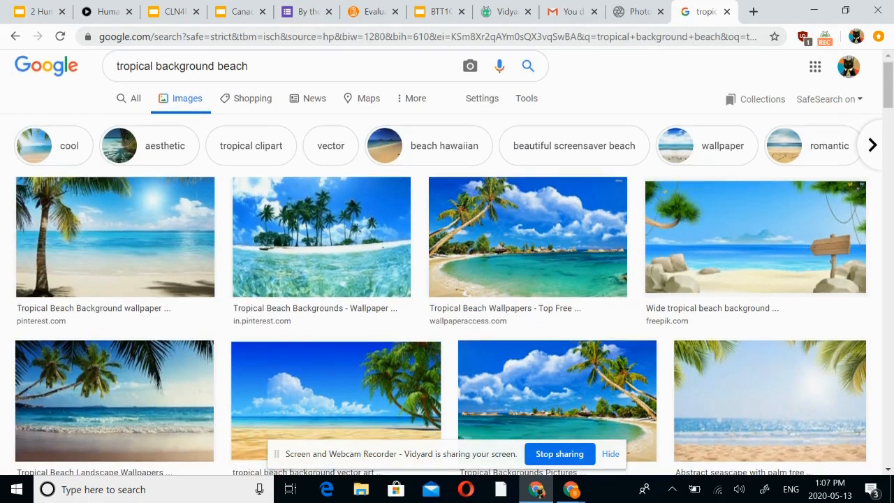
scroll(447, 265, "down", 1)
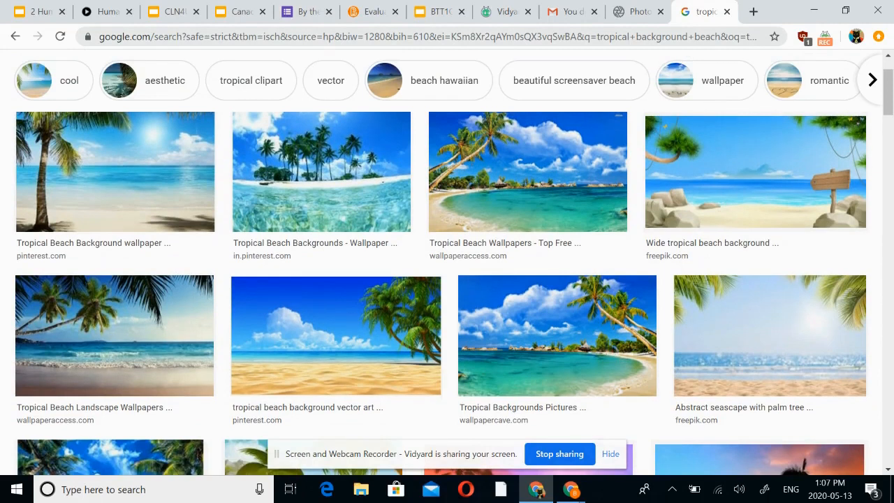
left_click(115, 172)
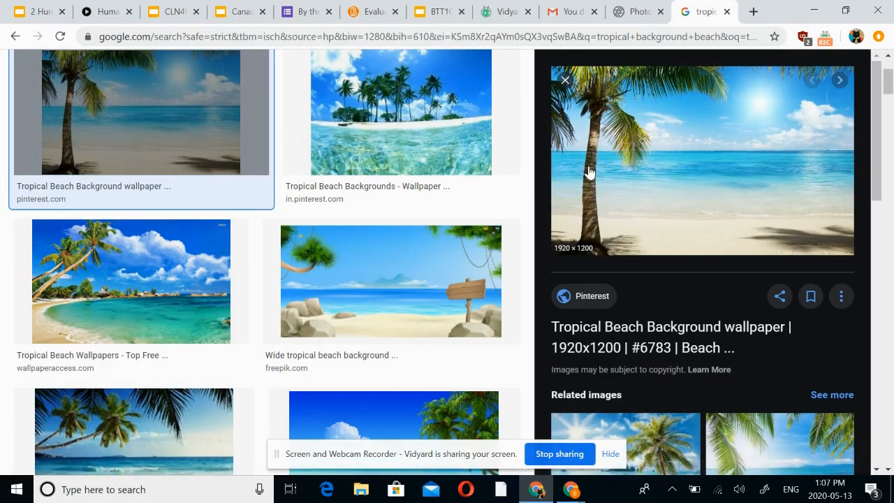
right_click(623, 169)
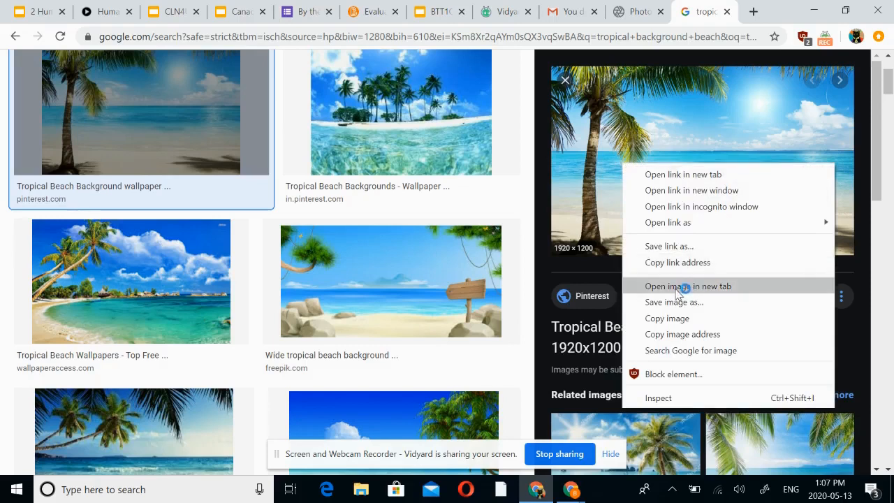
left_click(699, 286)
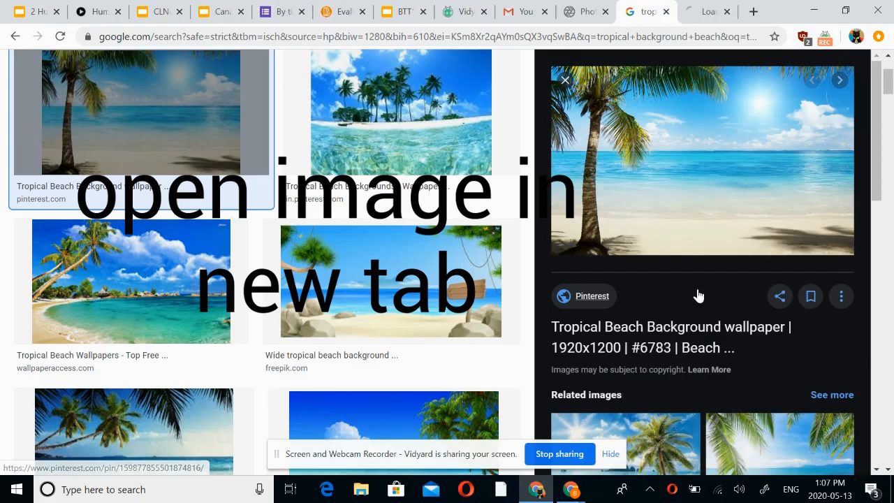
left_click(690, 10)
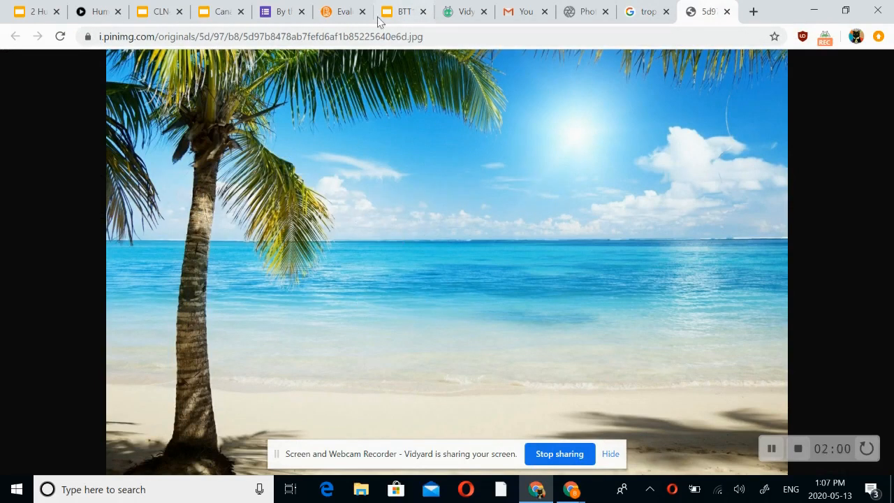
Copy the beach image's web address and load the picture from that URL in Pixlr E.
left_click(445, 42)
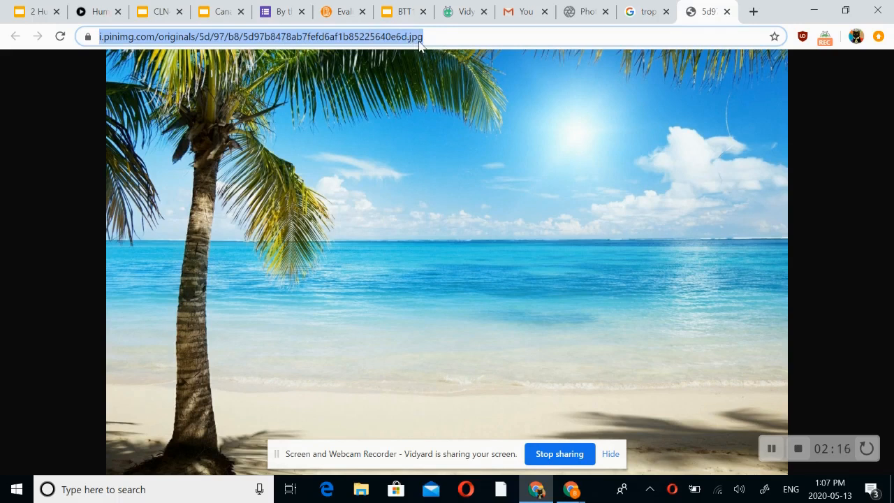
key("ctrl+c")
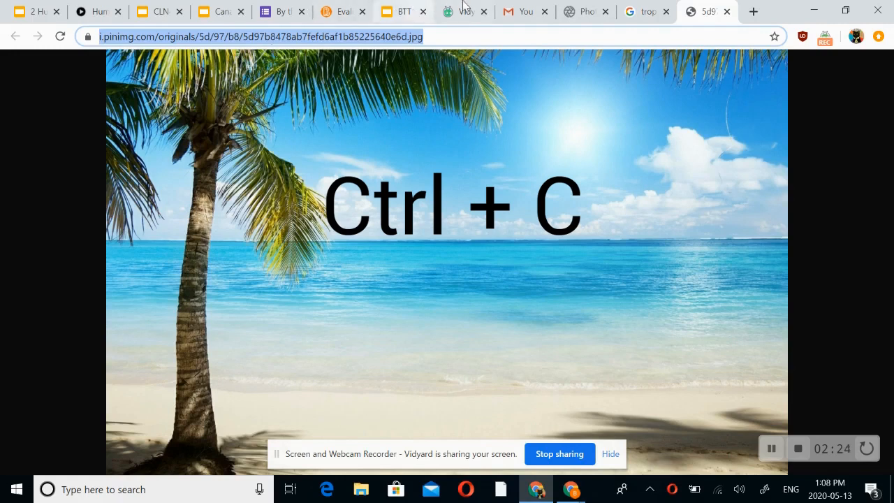
left_click(580, 12)
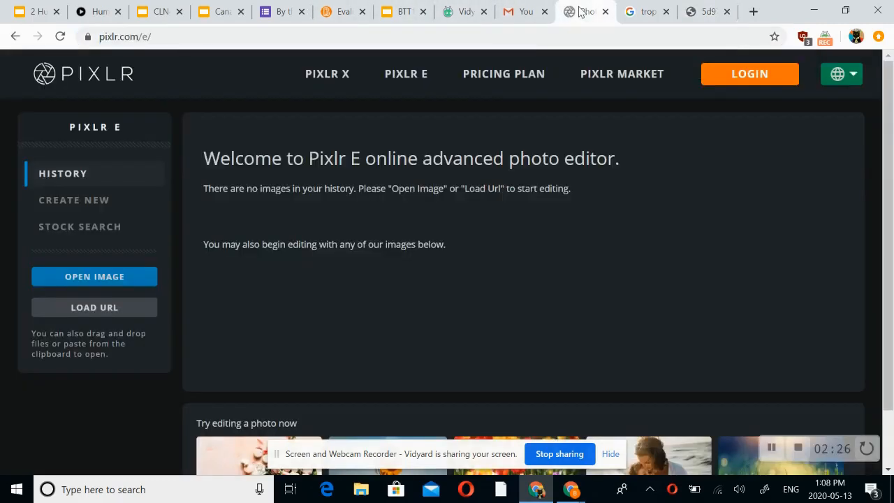
left_click(98, 311)
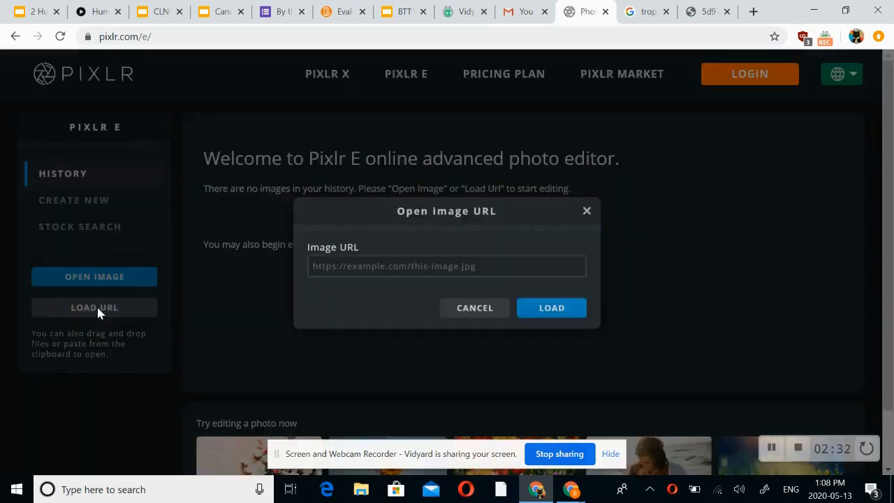
left_click(324, 268)
key("ctrl+v")
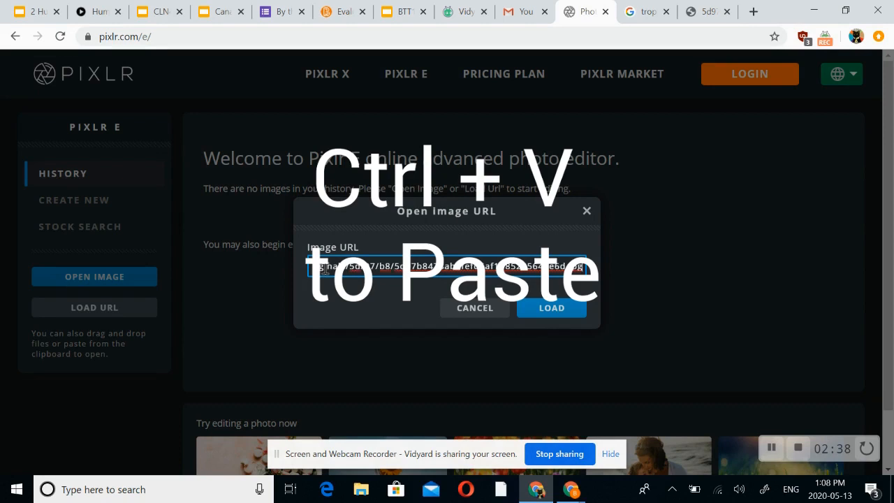
left_click(579, 312)
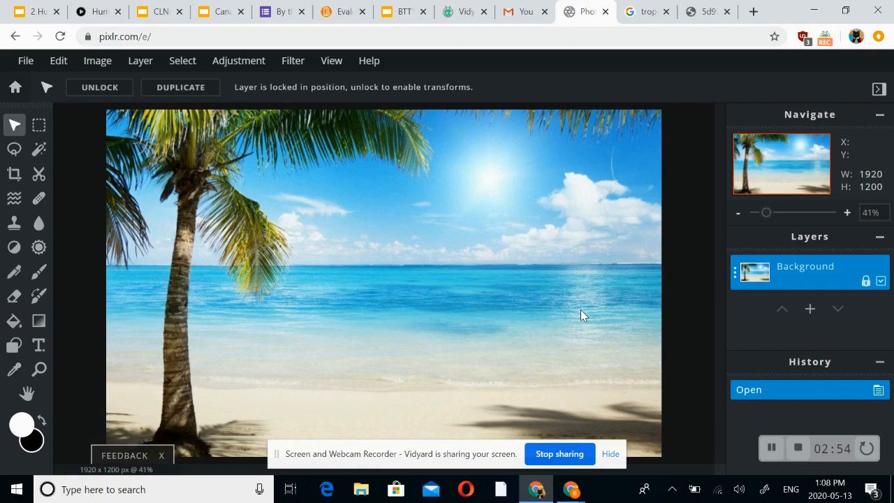
Return to the Google Images results and replace the search with "fred flintstone".
left_click(649, 11)
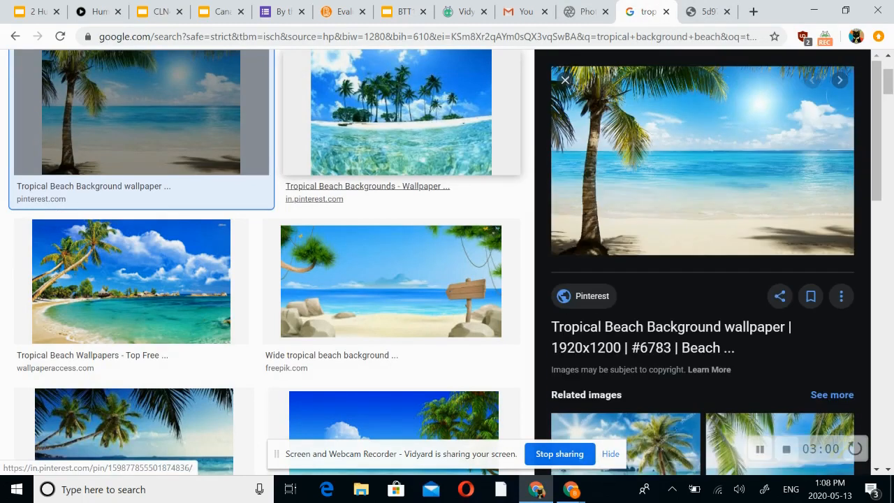
scroll(447, 265, "up", 2)
left_click(245, 90)
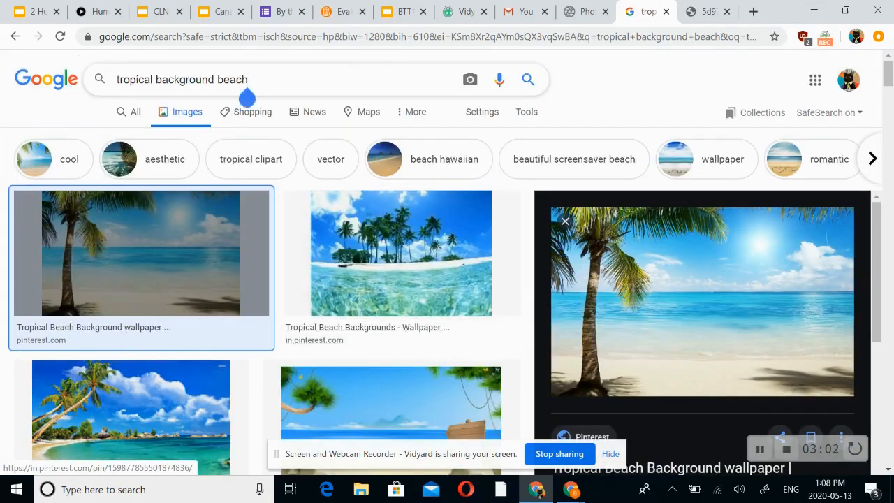
key("BackSpace")
key("BackSpace")
key("BackSpace")
key("BackSpace")
key("BackSpace")
key("BackSpace")
key("BackSpace")
key("BackSpace")
key("BackSpace")
key("BackSpace")
key("BackSpace")
key("BackSpace")
key("BackSpace")
key("BackSpace")
key("BackSpace")
key("BackSpace")
key("BackSpace")
key("BackSpace")
key("BackSpace")
key("BackSpace")
key("BackSpace")
type("fred ")
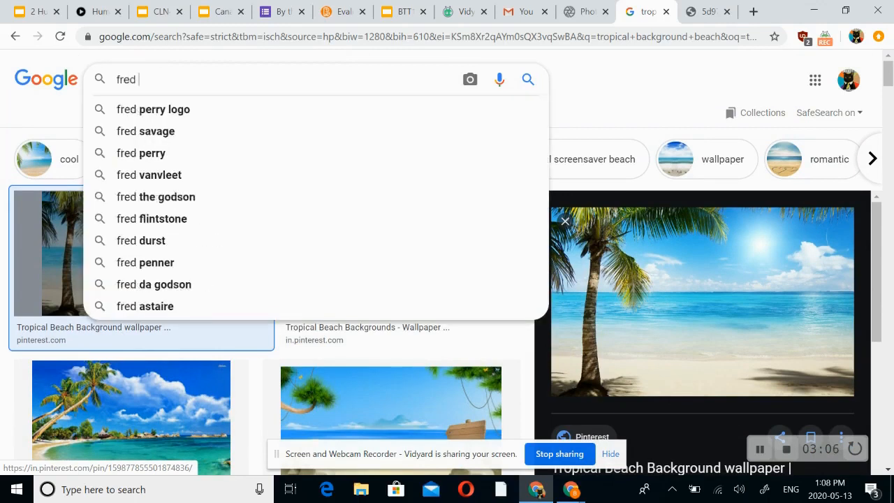
type("flin")
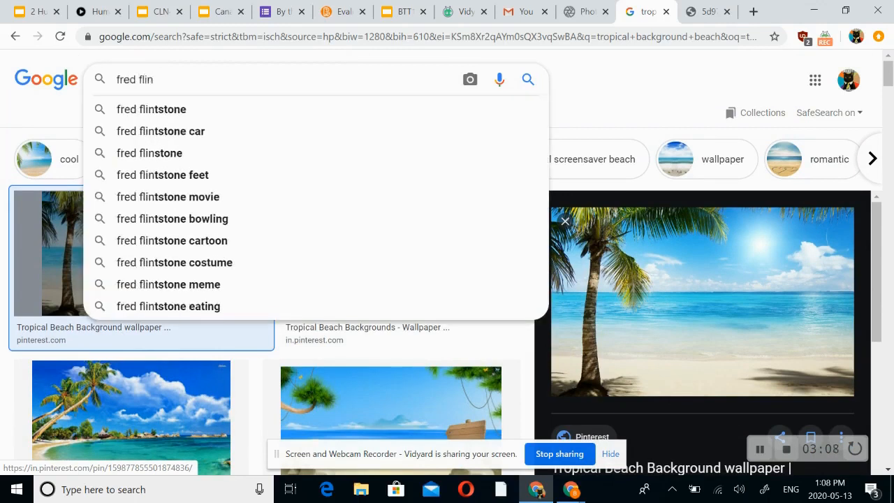
key("Down")
key("Return")
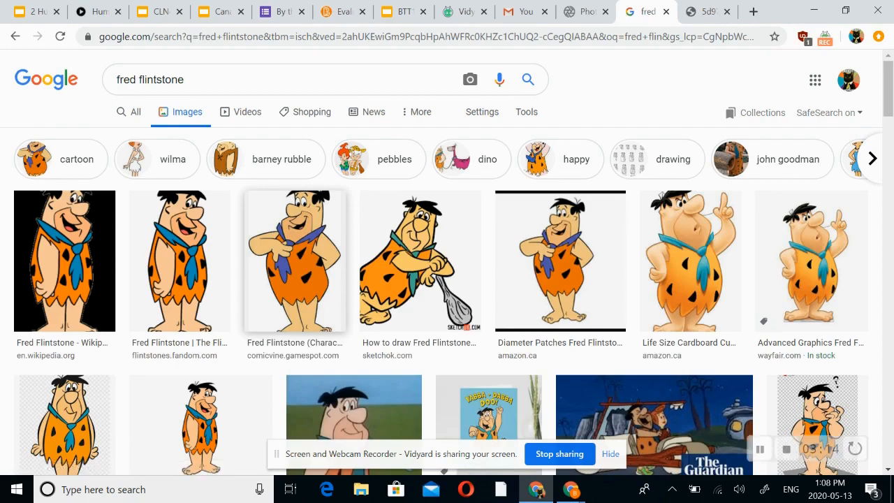
Open the sketchok.com picture of Fred Flintstone leaning on a club as a full-size image in its own browser tab.
left_click(396, 259)
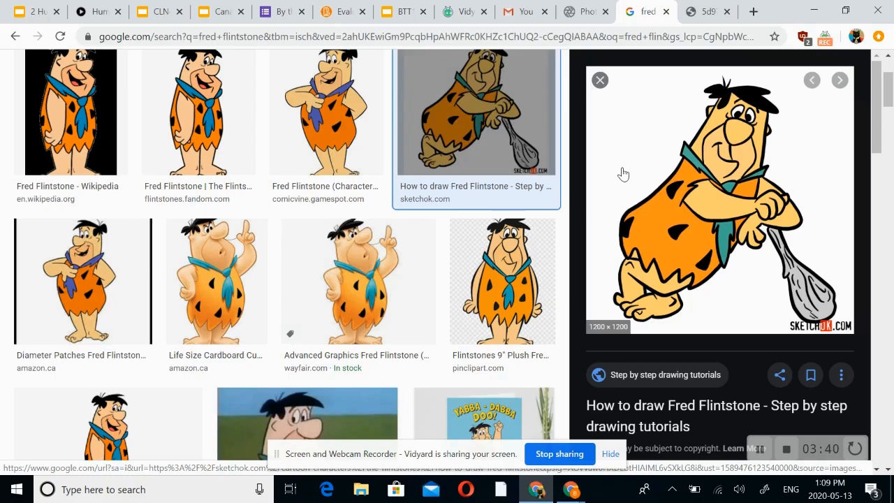
right_click(611, 145)
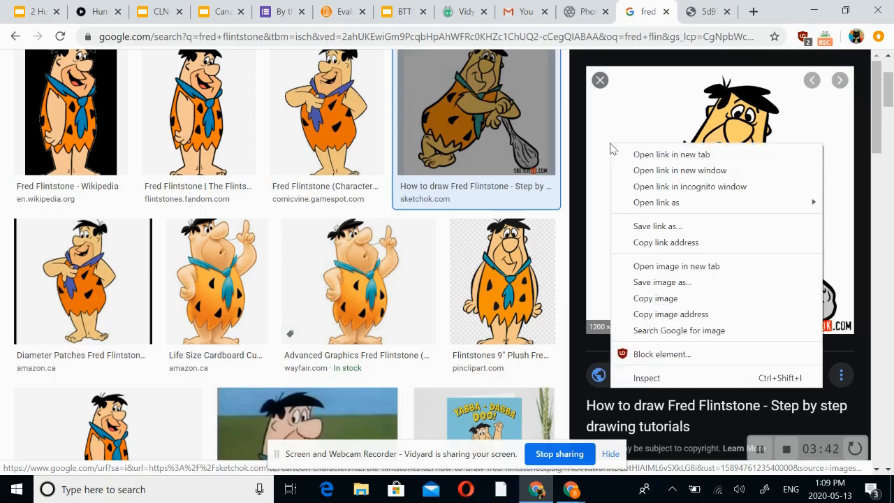
left_click(725, 274)
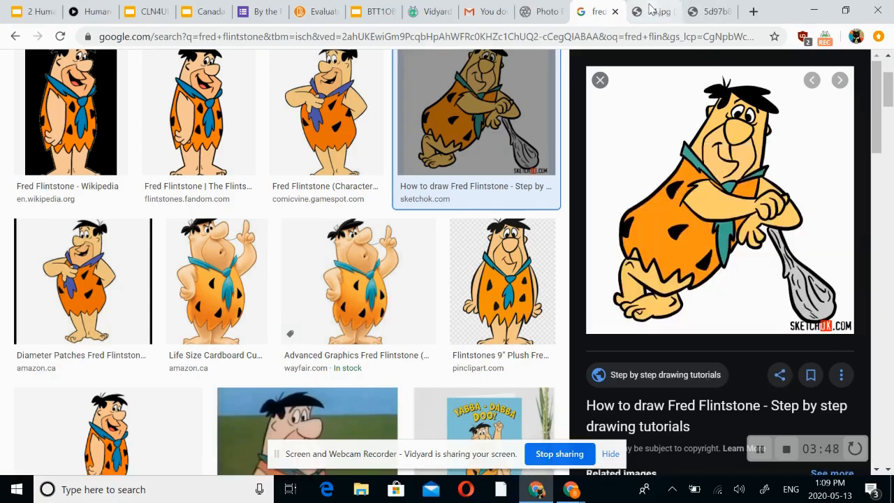
left_click(650, 11)
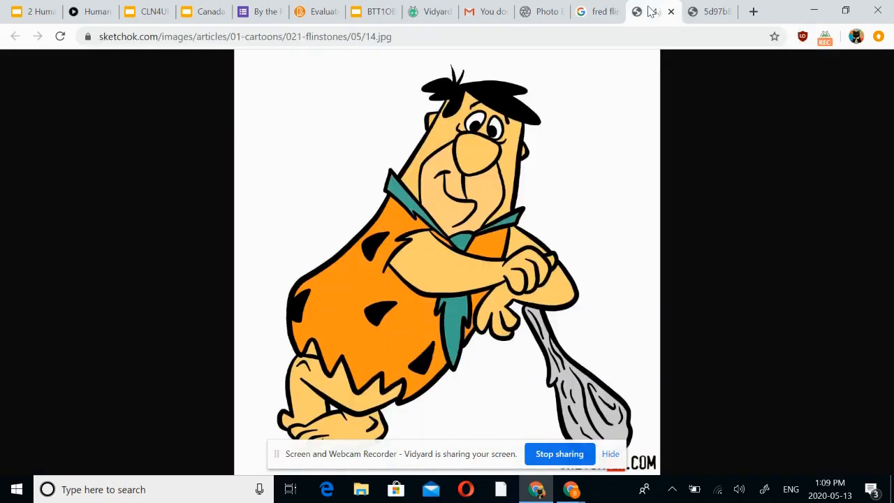
Copy the Fred Flintstone picture's web address and load the image from that URL in Pixlr E.
left_click(463, 37)
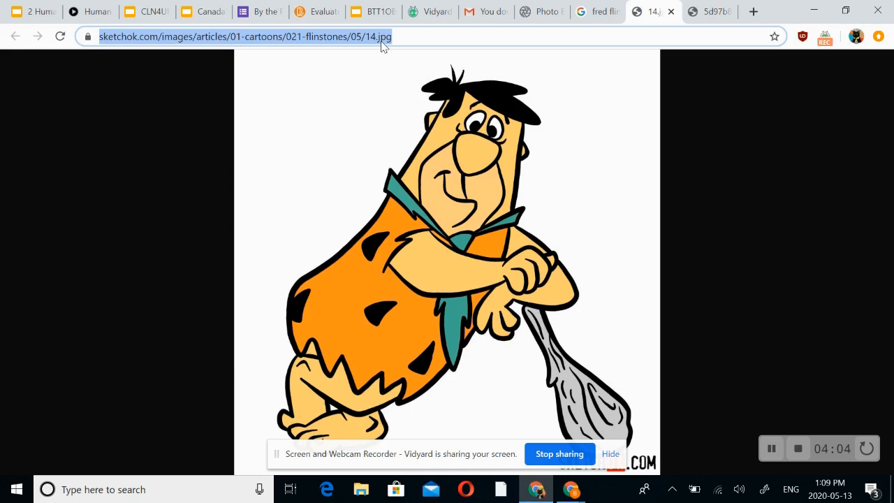
key("ctrl+shift+Tab")
key("ctrl+shift+Tab")
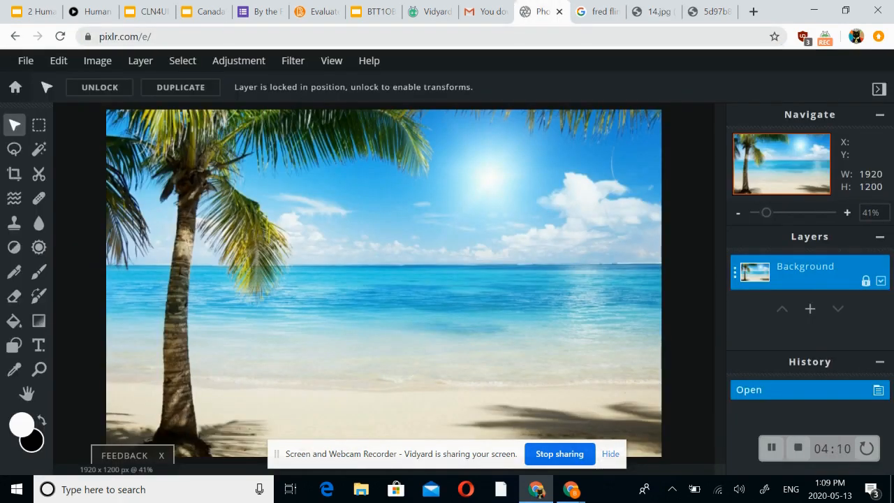
left_click(25, 60)
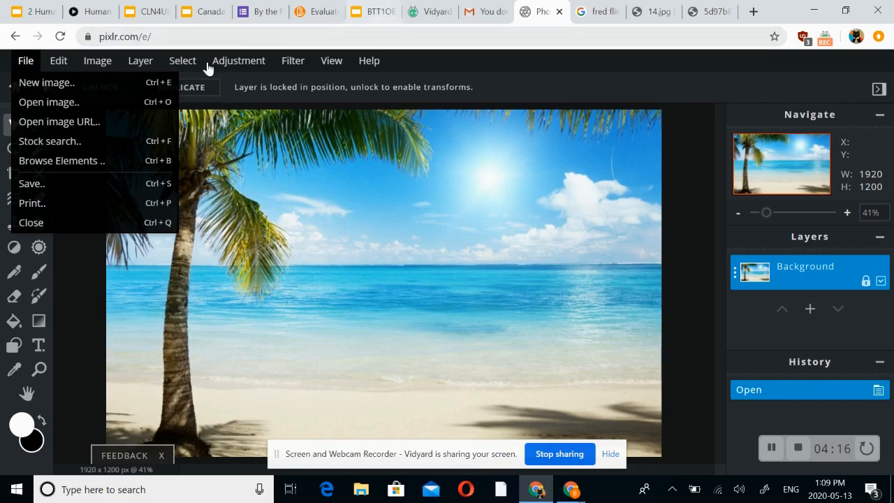
mouse_move(23, 63)
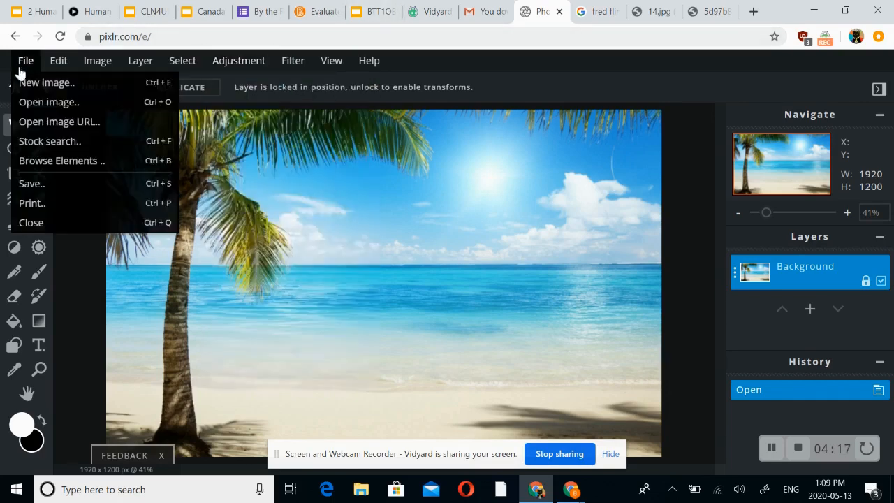
left_click(57, 123)
left_click(319, 270)
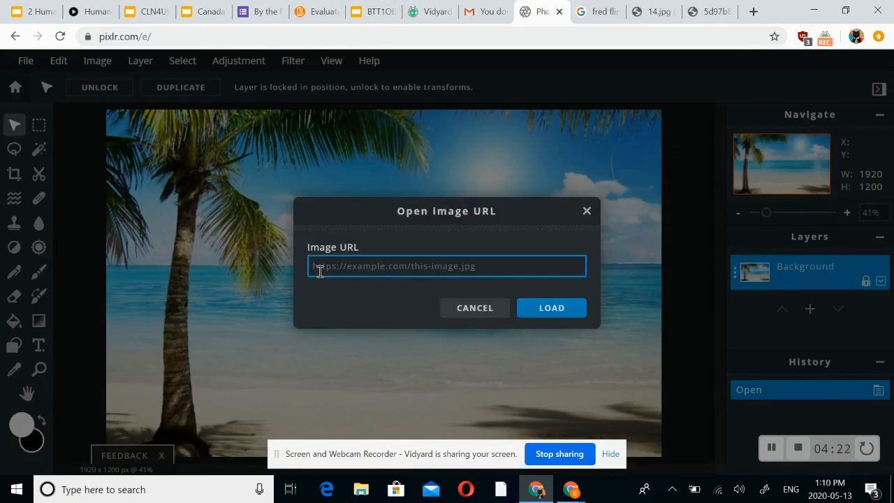
key("ctrl+v")
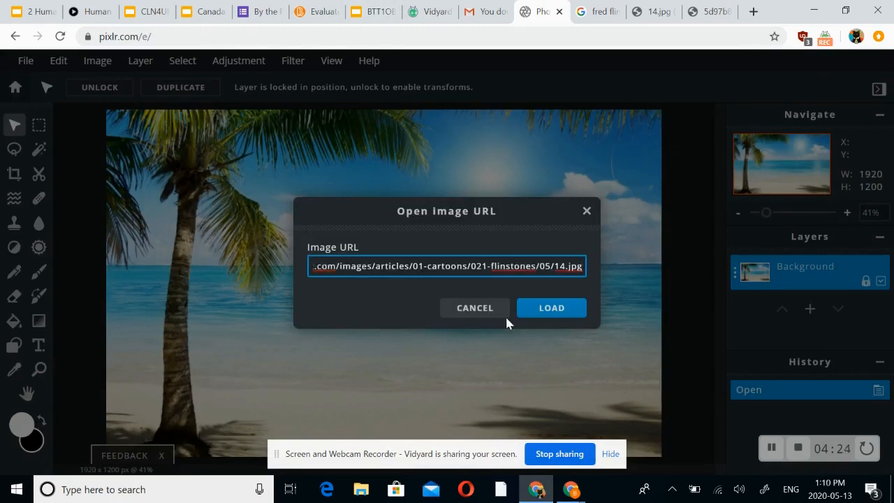
left_click(534, 317)
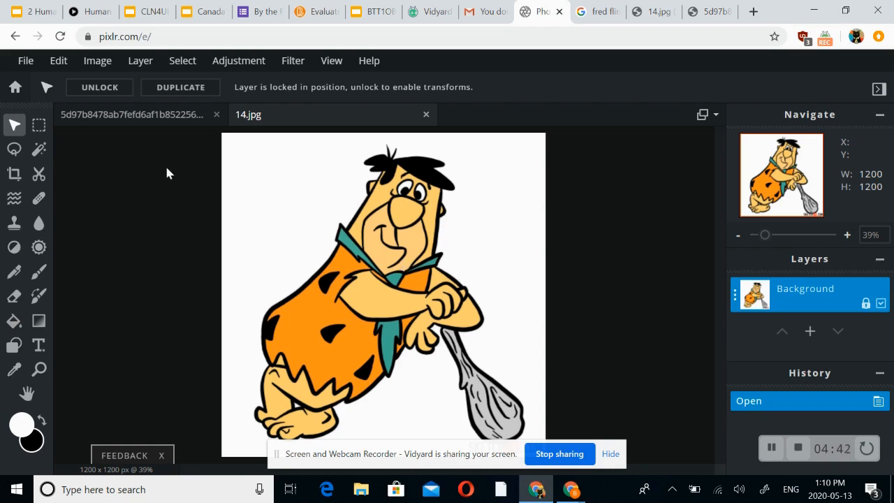
Switch between the open beach image and 14.jpg to look at both pictures.
left_click(103, 120)
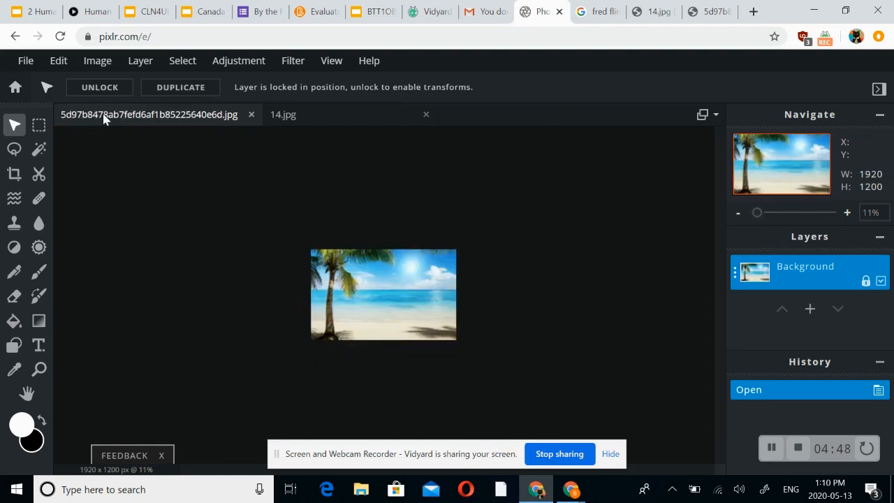
left_click(312, 123)
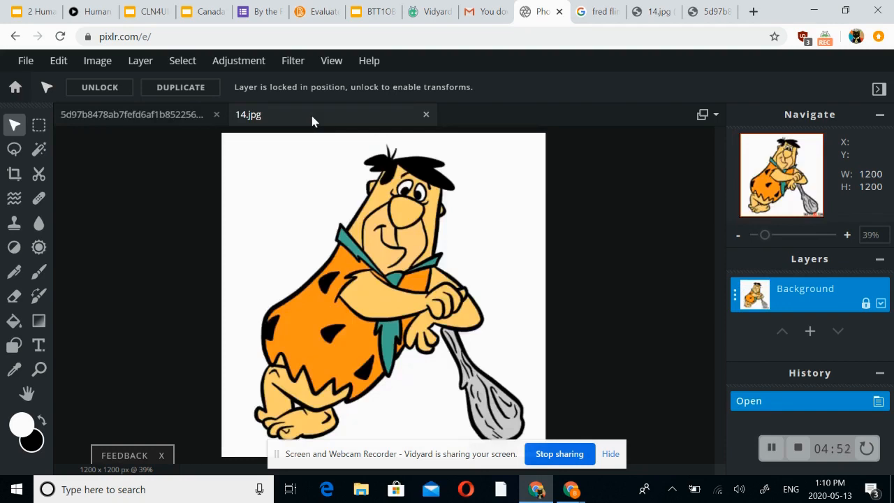
left_click(130, 125)
left_click(356, 123)
left_click(141, 116)
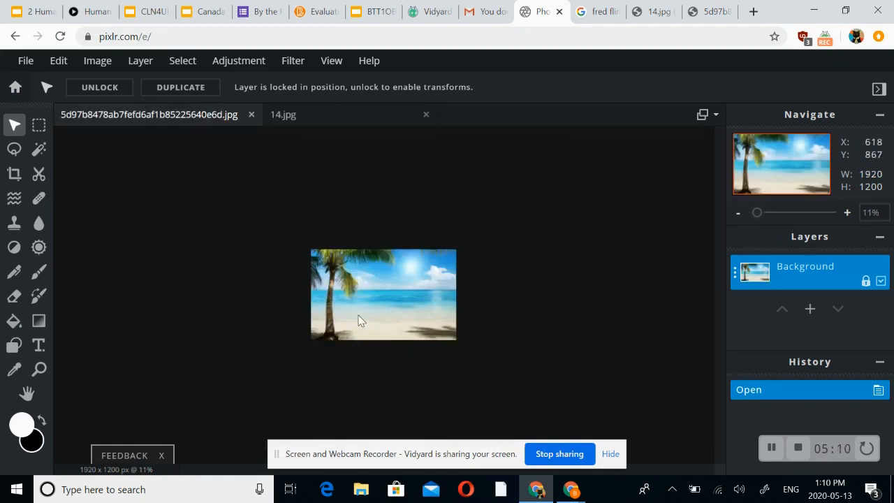
Copy the entire Fred Flintstone image from 14.jpg and paste it as a new layer into the beach image.
right_click(314, 119)
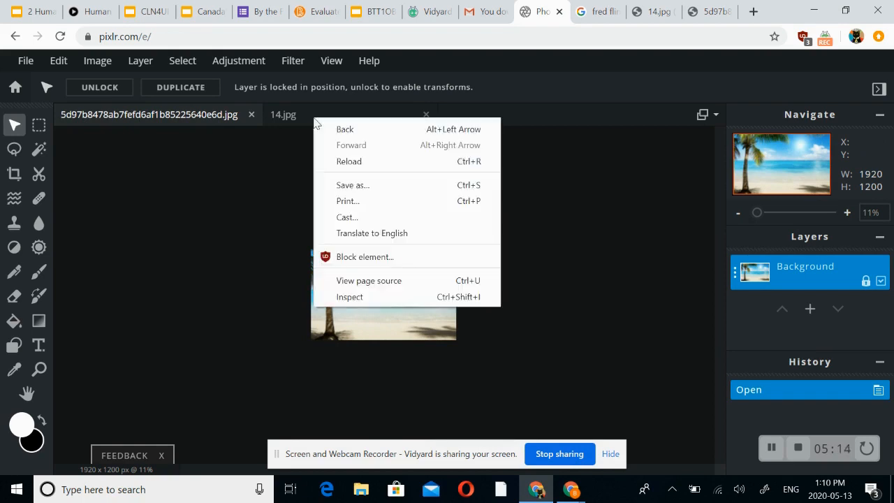
left_click(293, 112)
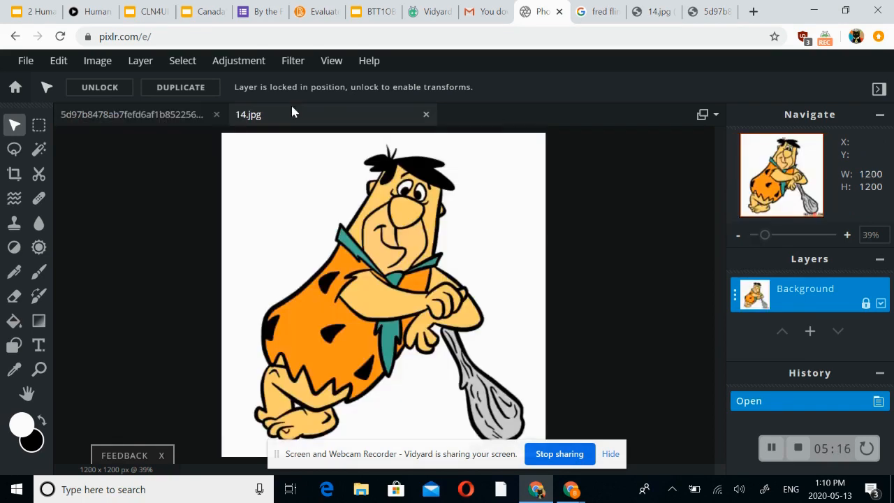
key("ctrl+a")
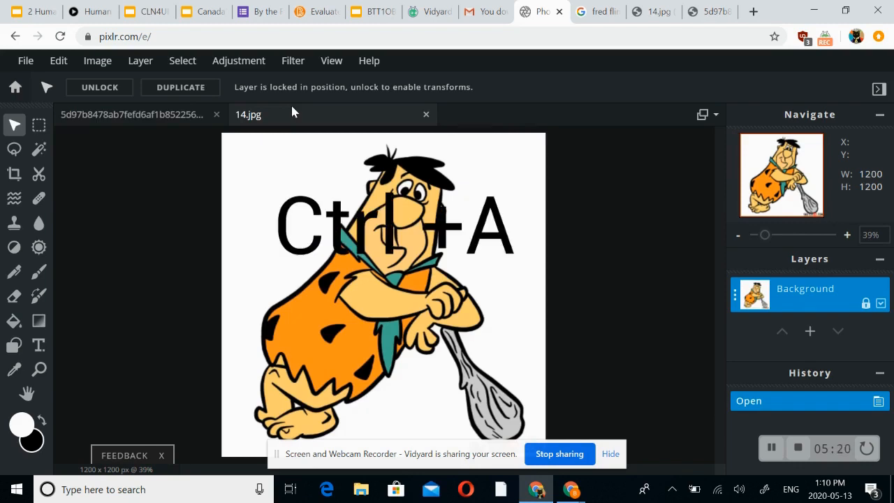
key("ctrl+a")
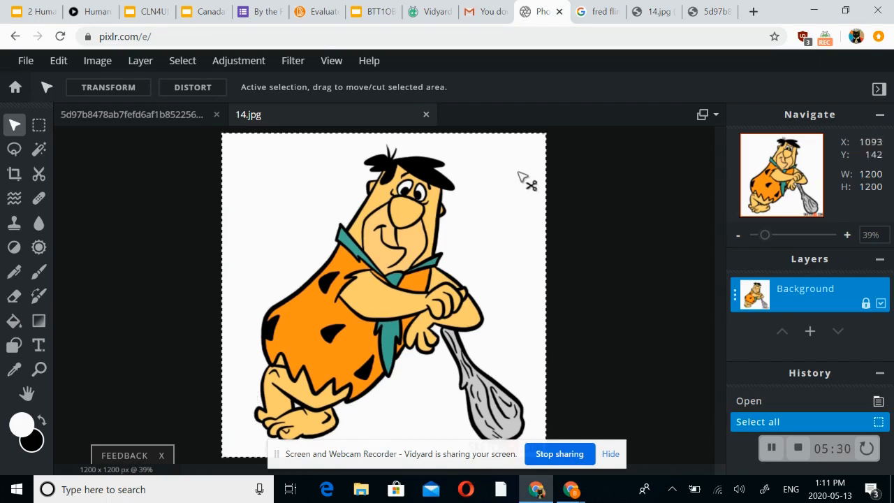
key("ctrl+c")
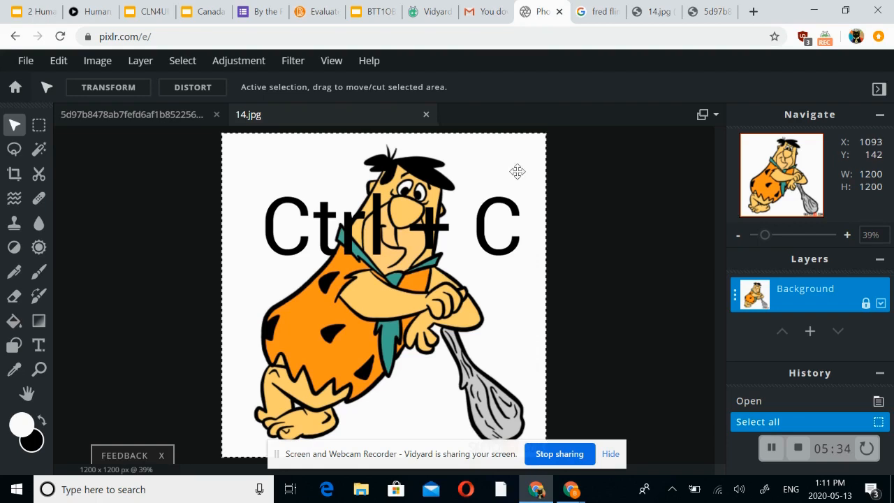
key("ctrl+c")
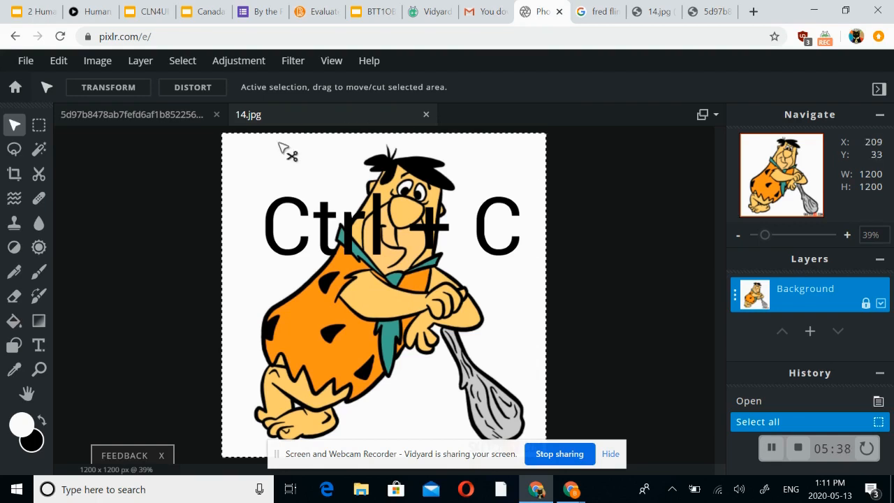
left_click(140, 114)
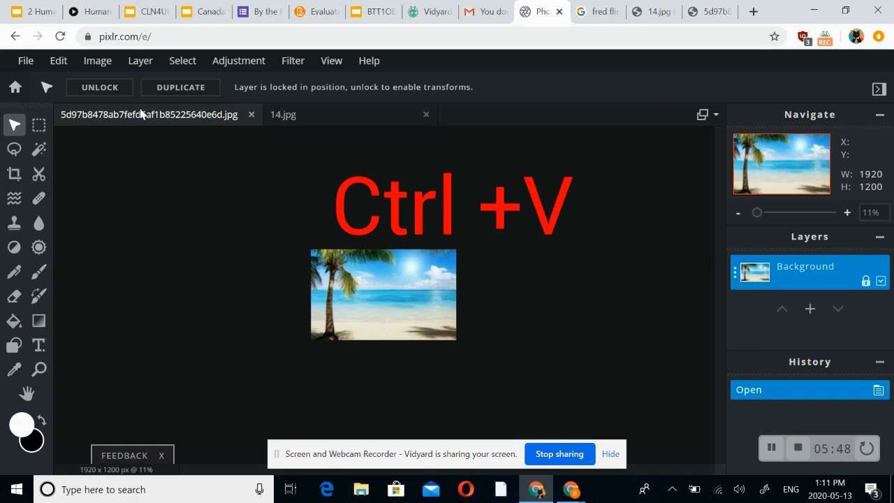
key("ctrl+v")
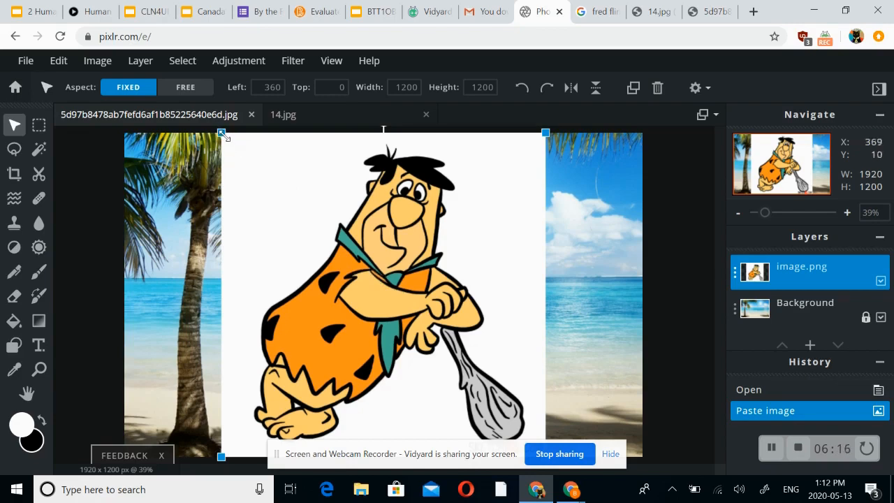
Scale the pasted Fred picture down to about 610 × 610 px and place it over the sand beneath the sun.
left_click_drag(222, 134, 403, 331)
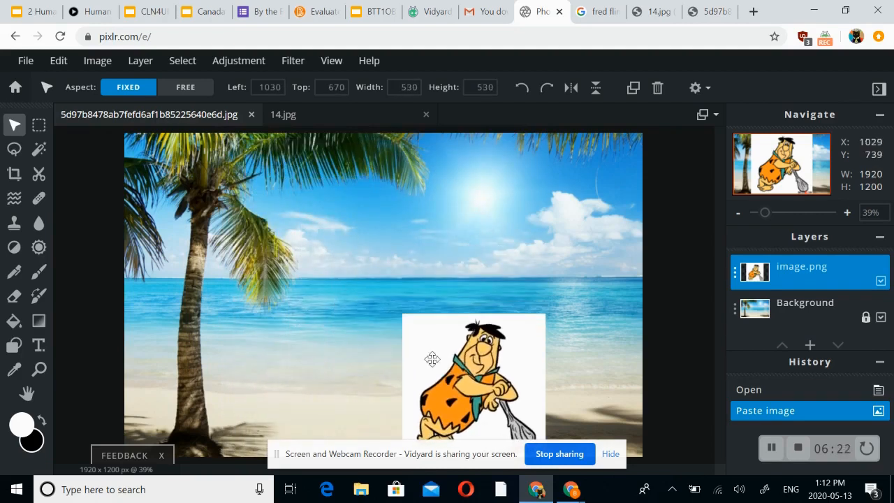
left_click_drag(471, 390, 462, 360)
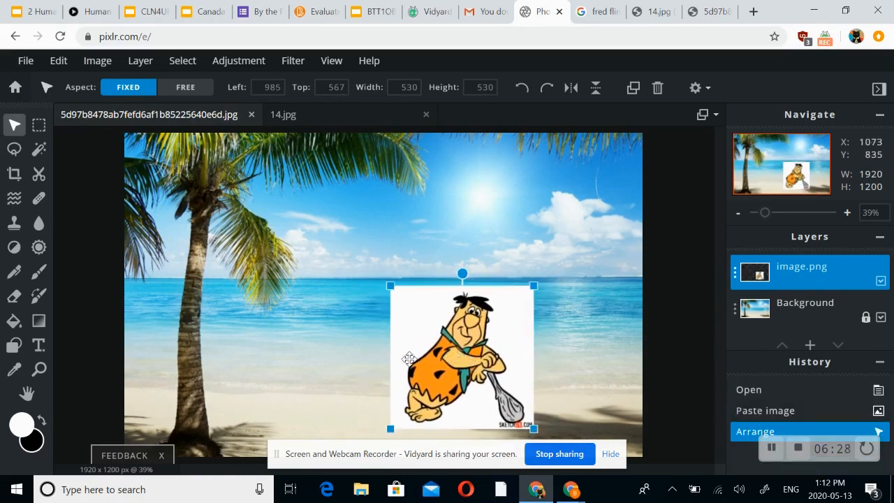
left_click(359, 355)
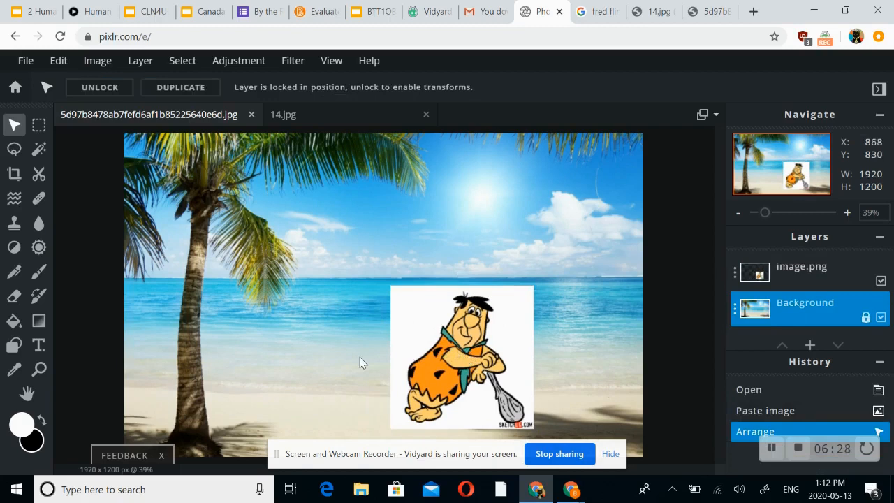
left_click(452, 333)
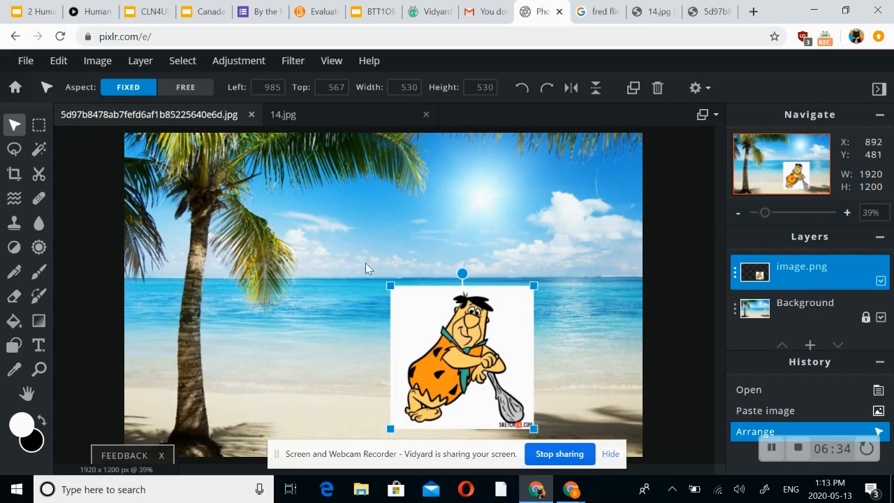
left_click_drag(390, 286, 371, 268)
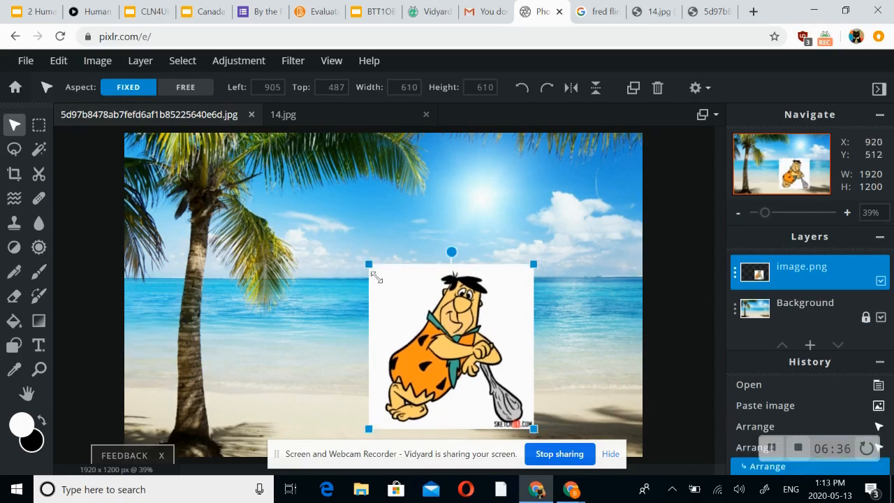
left_click(328, 371)
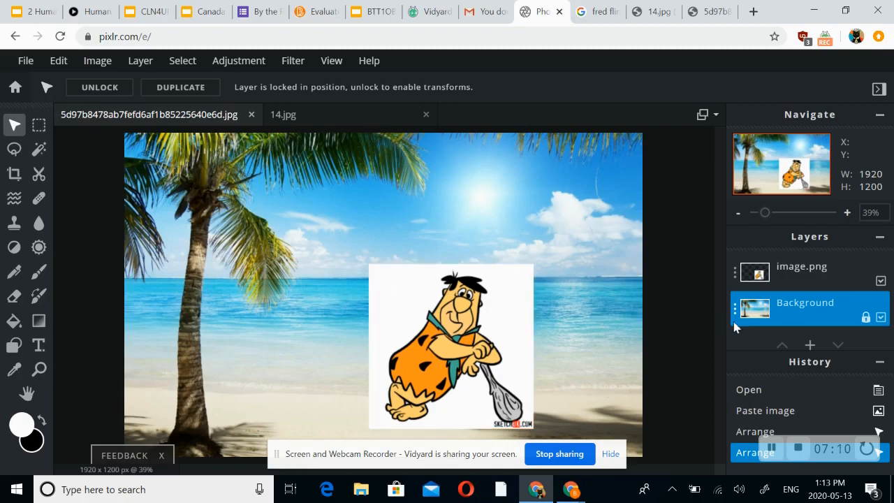
Select the white area around Fred on the image.png layer with the Wand tool, delete it, and clear the selection.
left_click(792, 271)
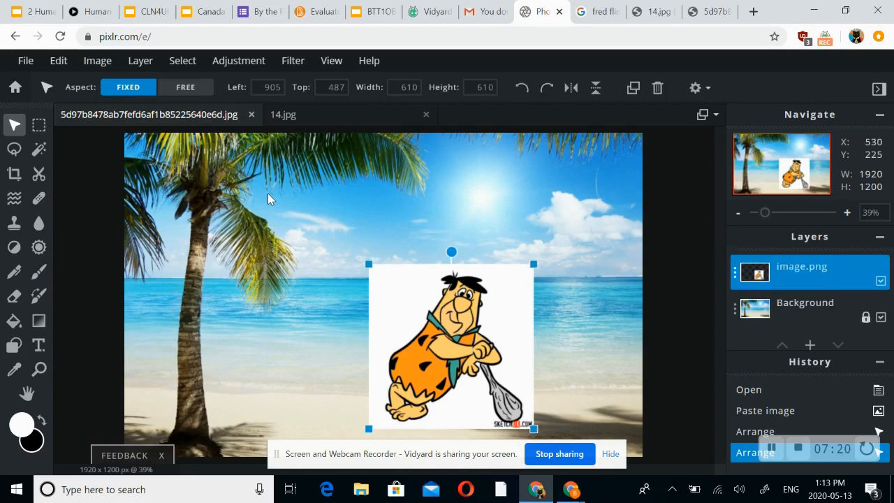
left_click(39, 153)
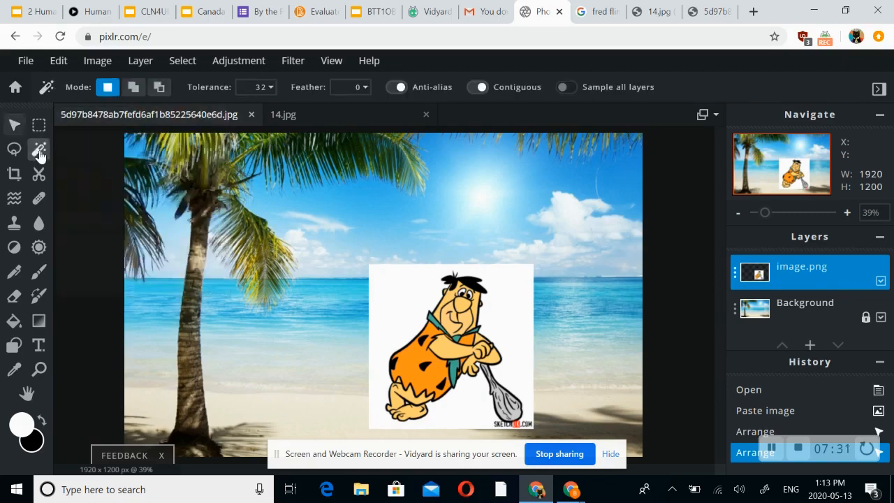
left_click(392, 296)
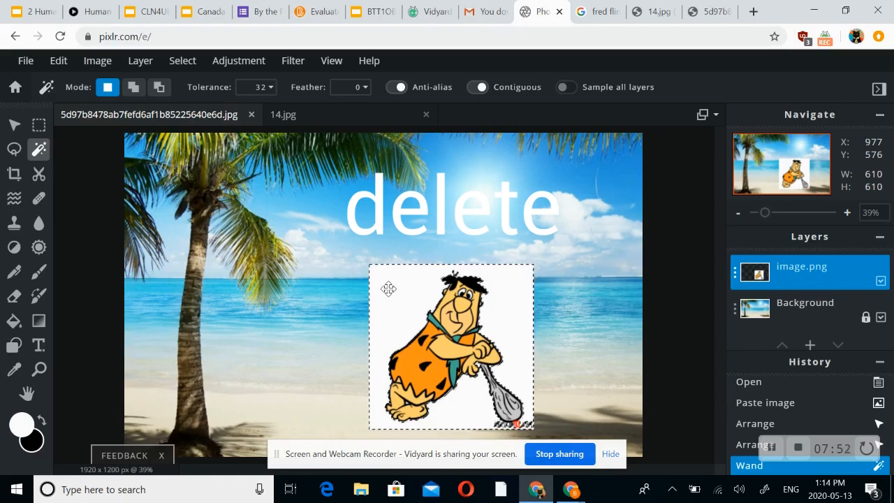
key("Delete")
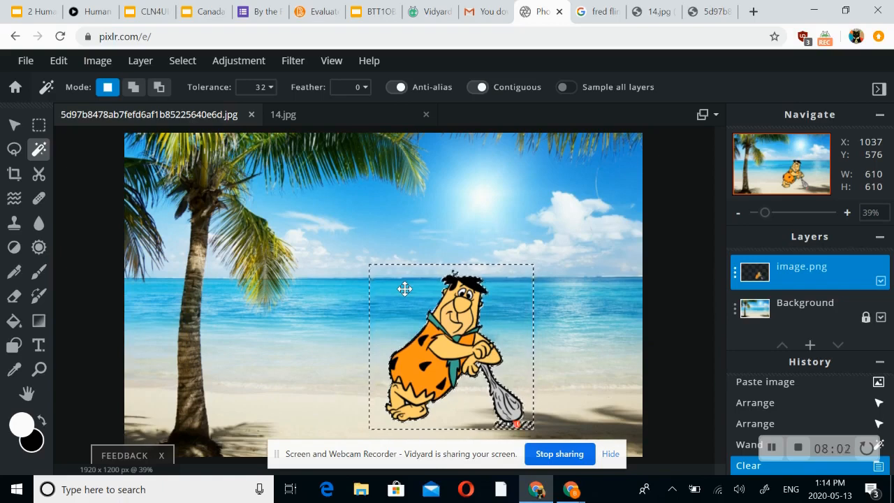
key("ctrl+d")
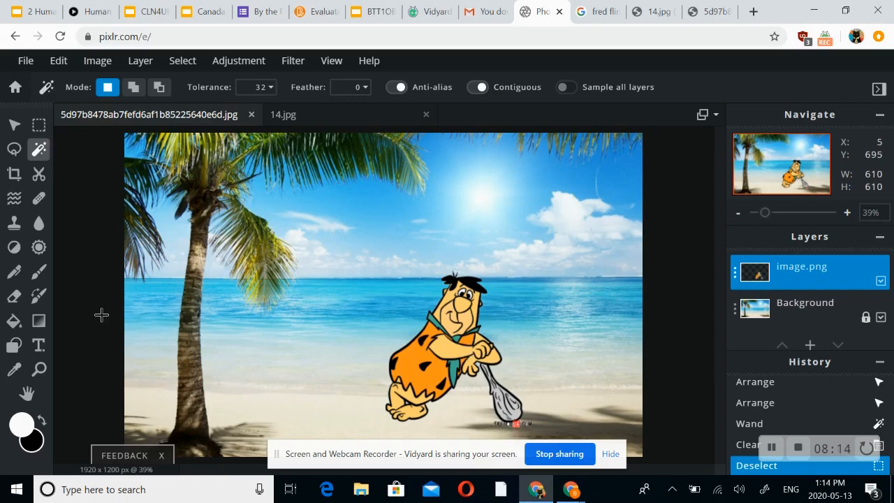
Erase the leftover website watermark beneath Fred's club with the Eraser tool.
left_click(15, 299)
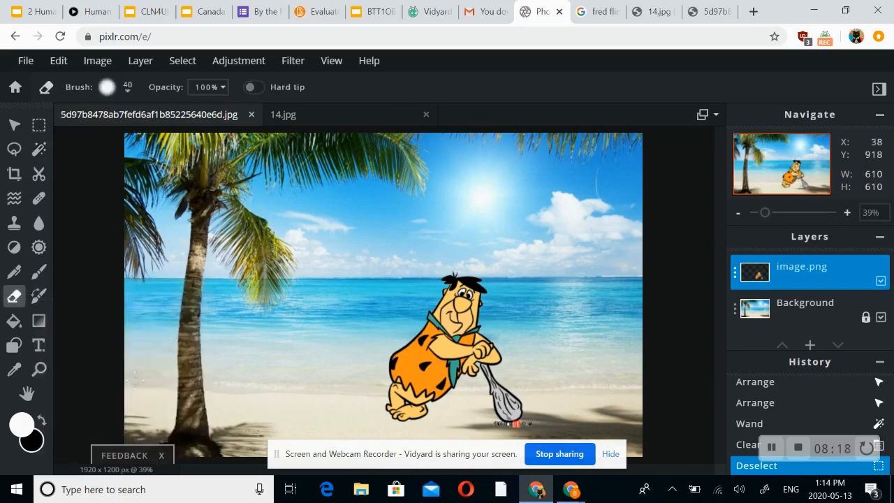
mouse_move(506, 425)
left_mouse_down()
mouse_move(496, 427)
mouse_move(526, 424)
left_mouse_up()
left_click(512, 426)
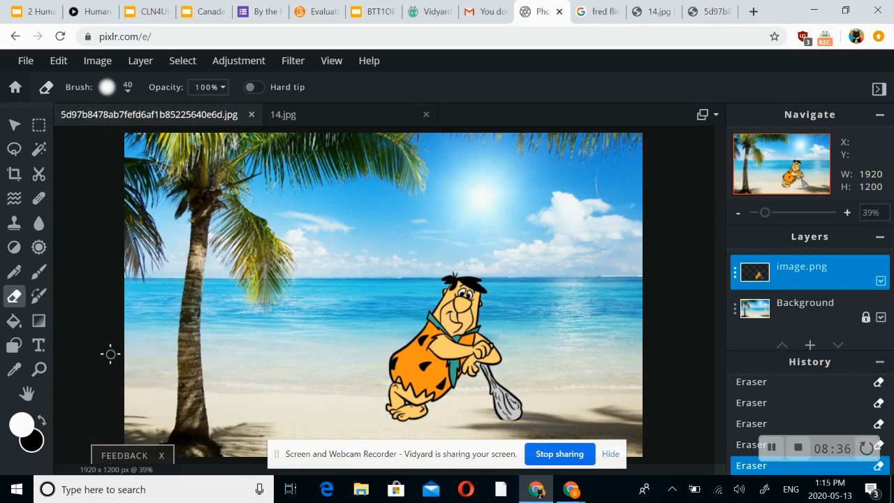
Add a text layer reading "Happy Holidays" over the beach picture and select its whole text for formatting.
left_click(38, 345)
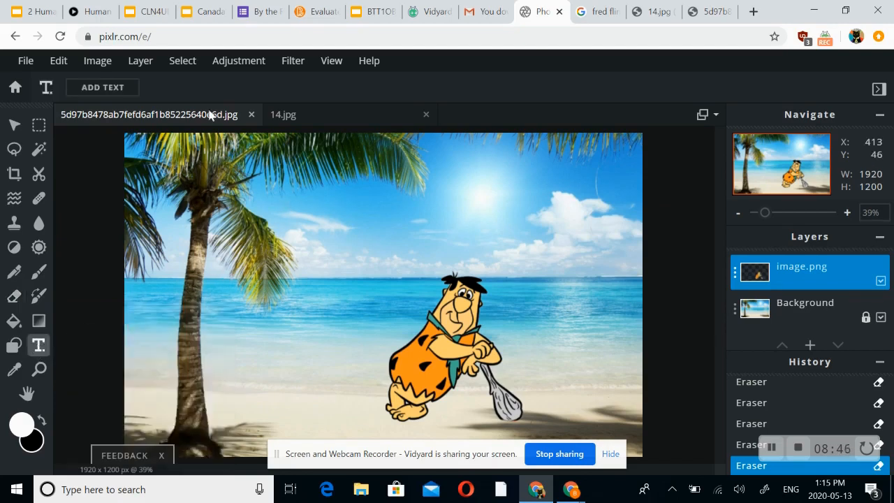
left_click(99, 88)
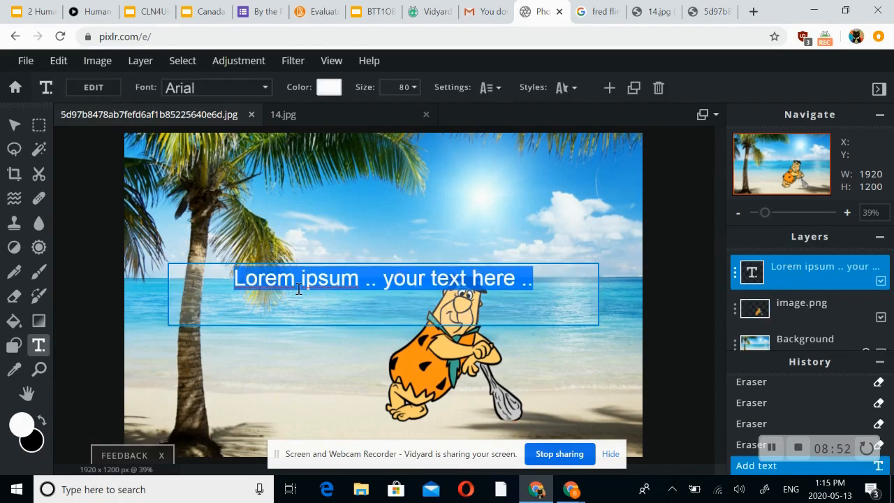
type("Happy Holidays")
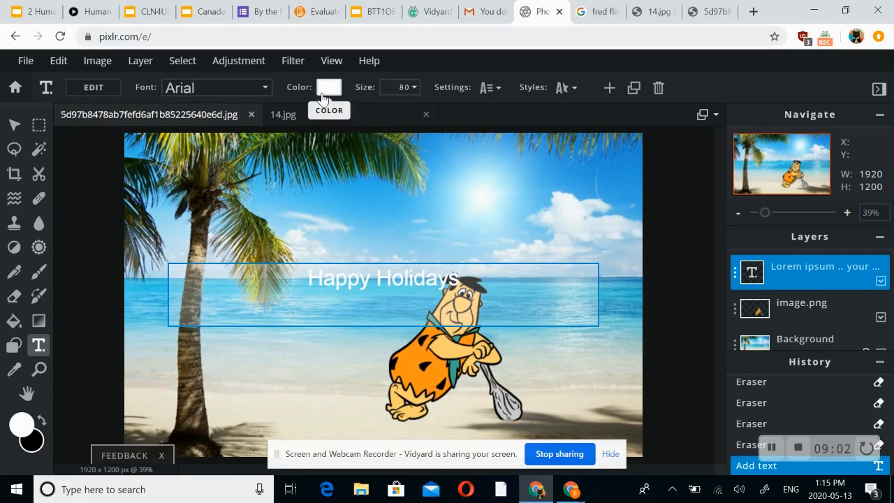
left_click_drag(309, 278, 455, 238)
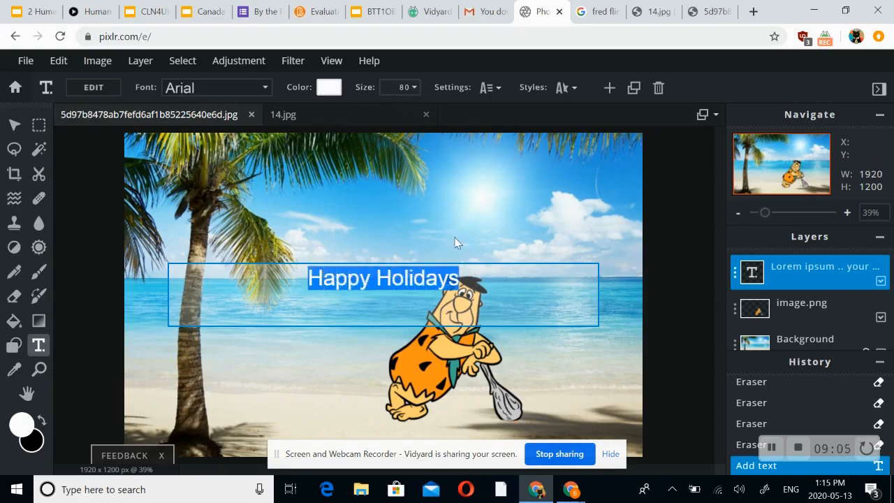
Color the "Happy Holidays" text bright green (#11FD00) and move it up into the sky above Fred's head.
left_click(327, 87)
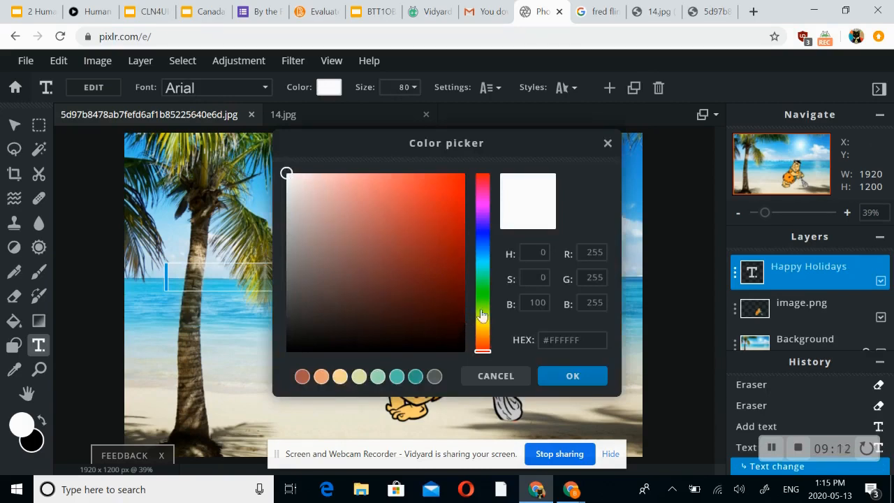
left_click_drag(482, 350, 484, 299)
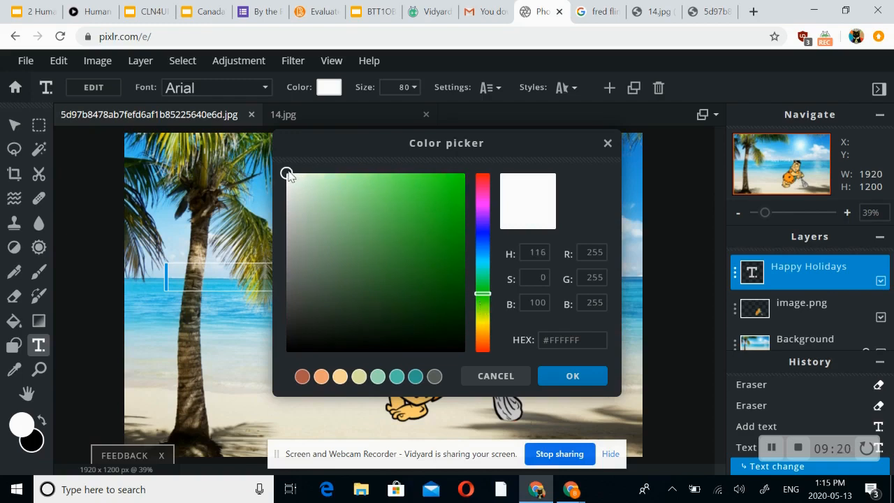
left_click(371, 191)
mouse_move(371, 191)
left_mouse_down()
mouse_move(434, 194)
mouse_move(466, 176)
left_mouse_up()
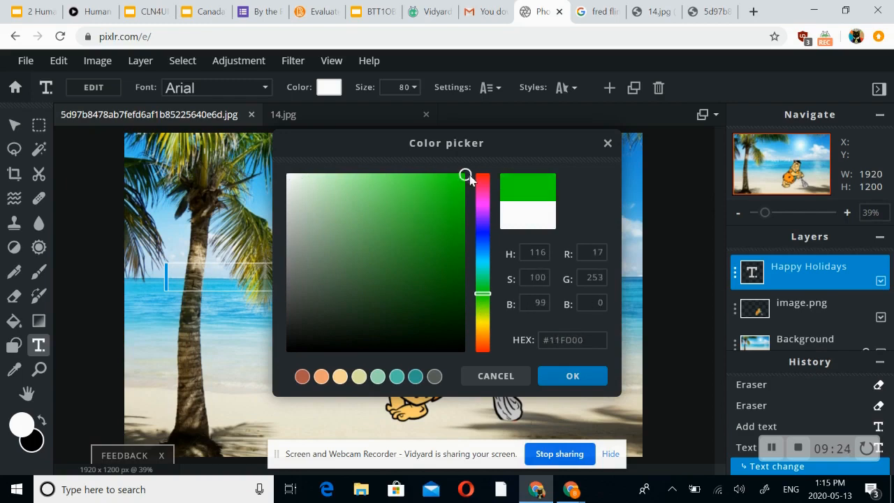
left_click(567, 377)
left_click_drag(445, 263, 451, 221)
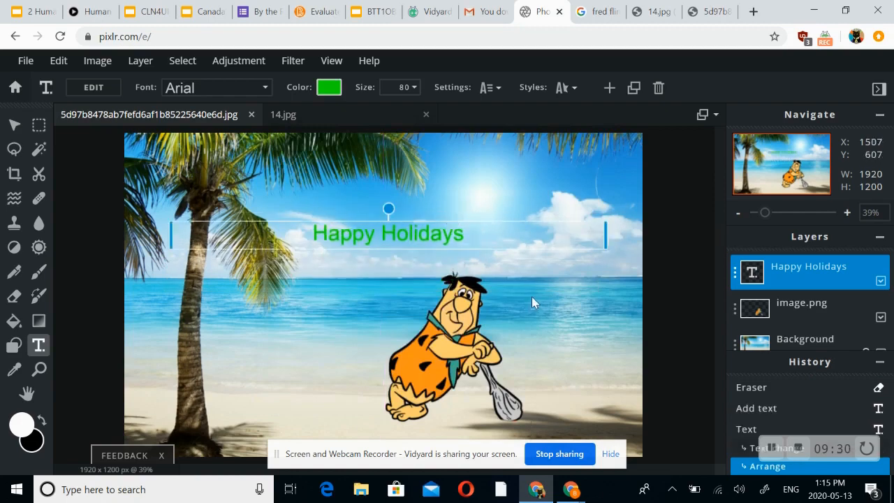
left_click(532, 300)
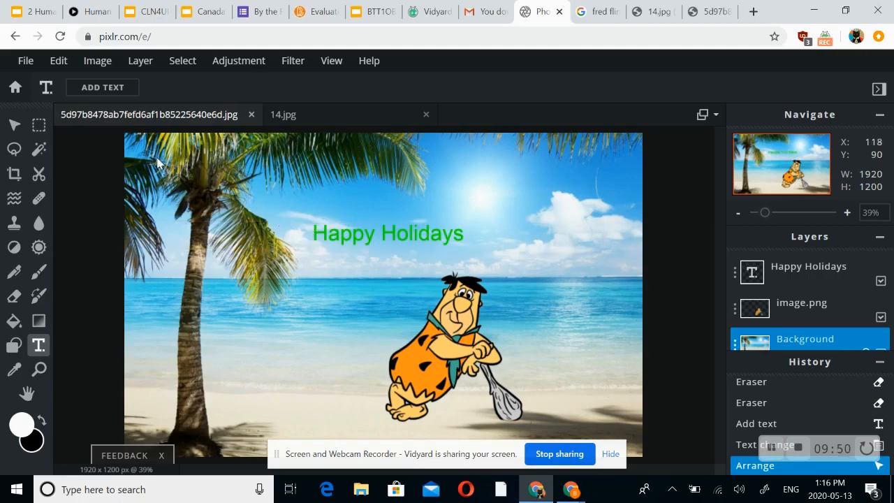
Start saving the finished beach picture and set its file name to "postcard".
left_click(28, 63)
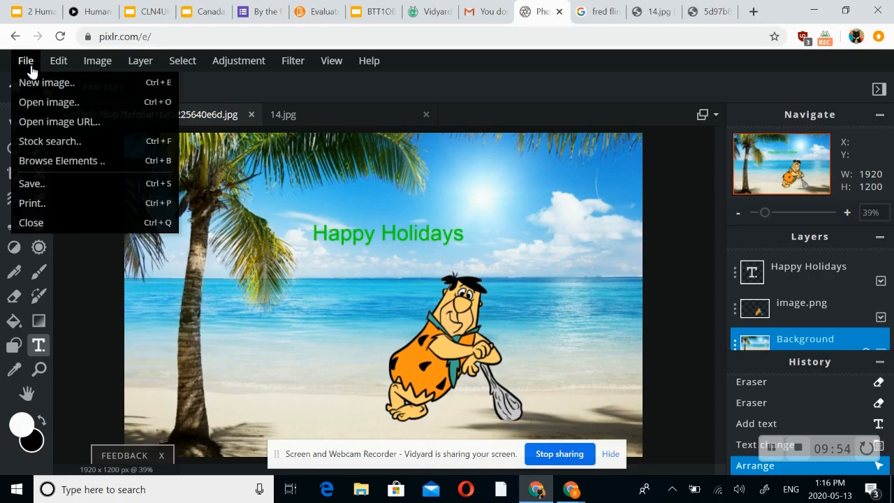
left_click(75, 189)
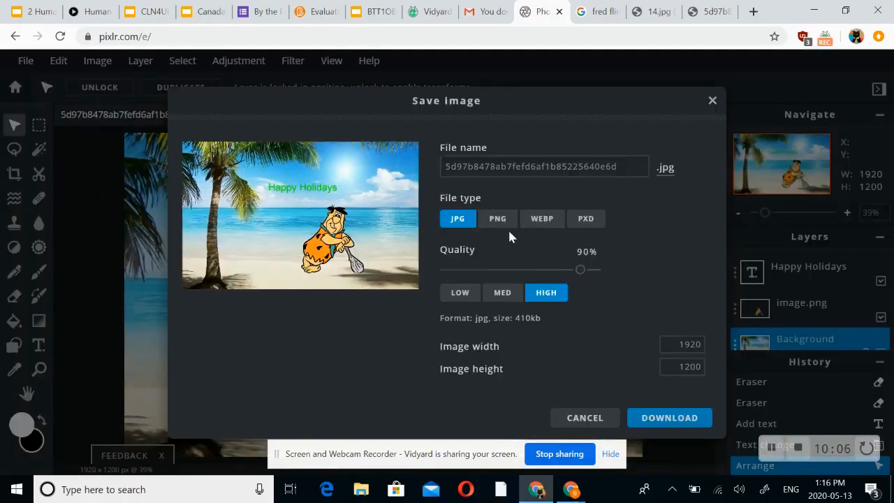
left_click(630, 168)
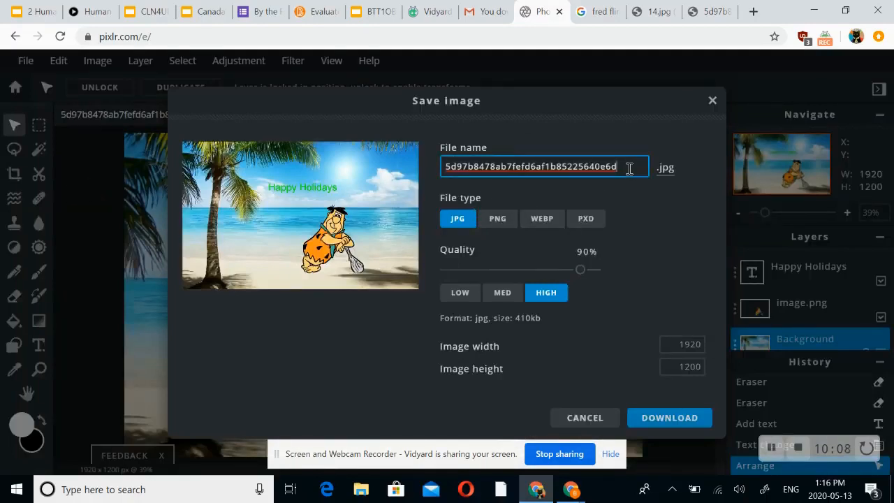
left_click_drag(559, 159, 362, 158)
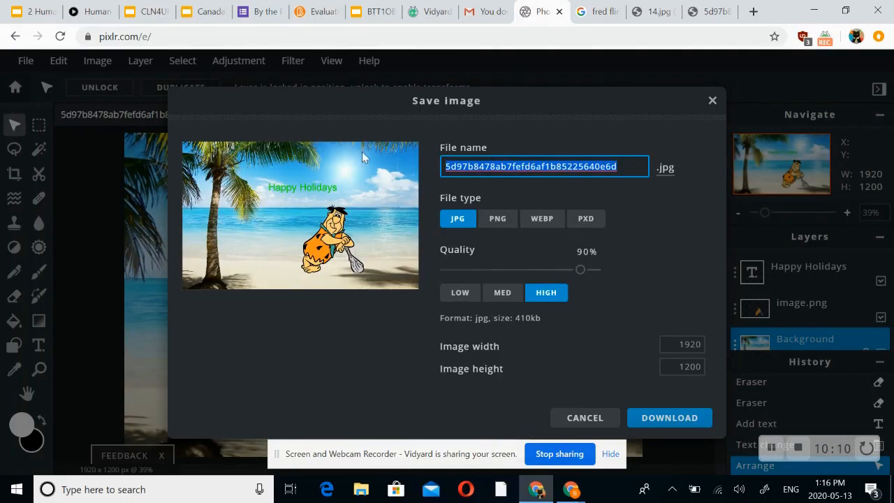
key("BackSpace")
type("oos")
key("BackSpace")
key("BackSpace")
key("BackSpace")
type("postcard")
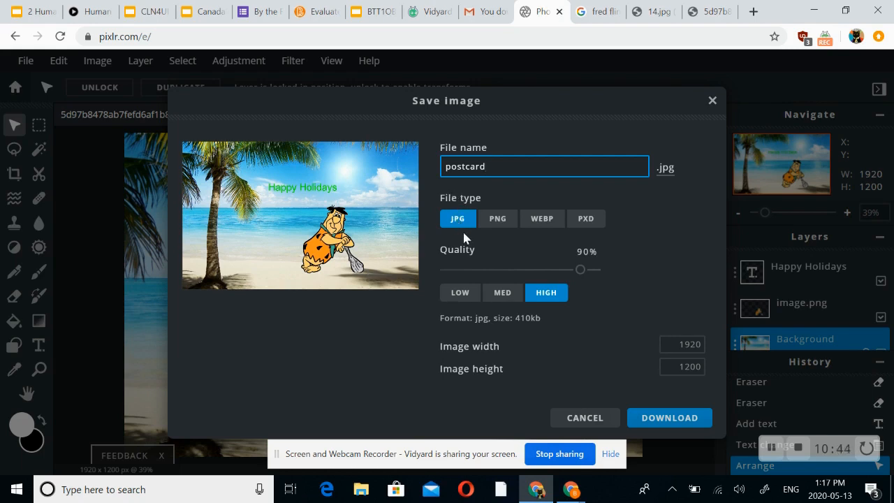
Download the postcard picture in JPG format at 90% quality and close the save dialog.
left_click(598, 222)
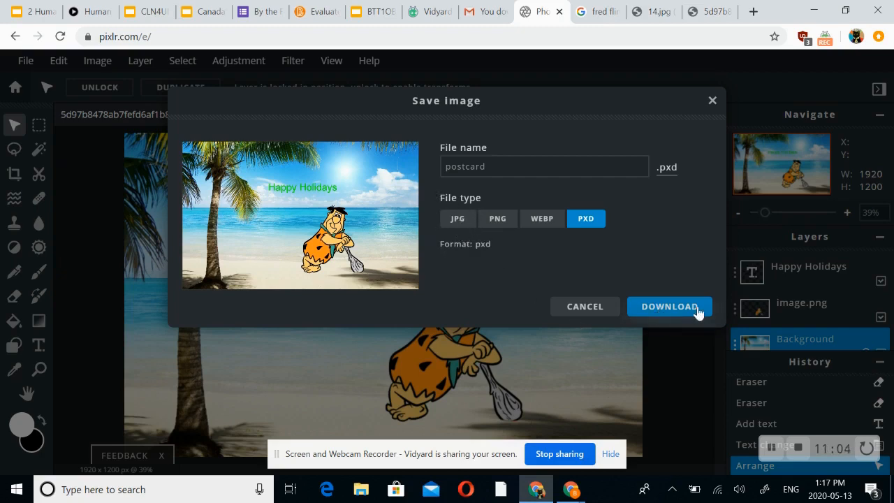
left_click(462, 222)
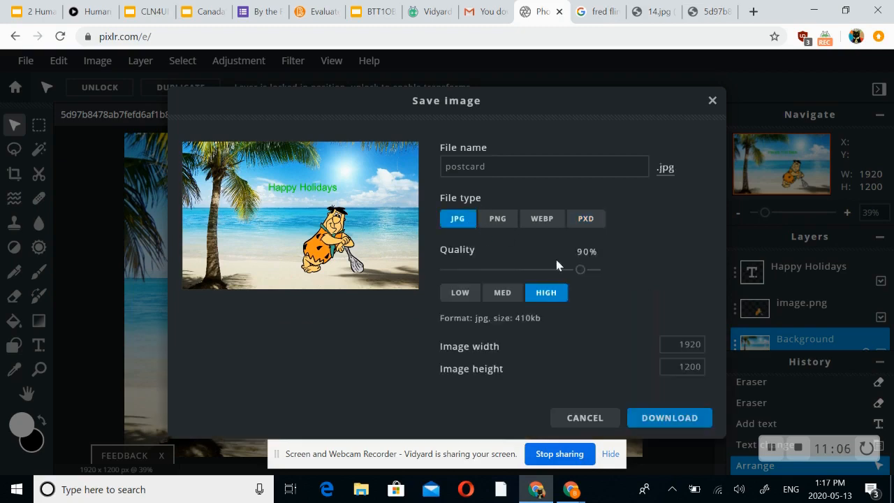
left_click(669, 418)
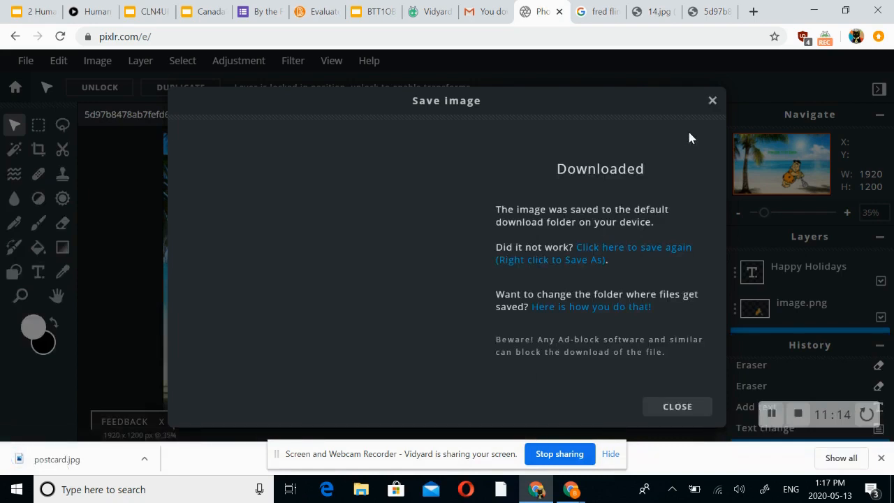
left_click(714, 103)
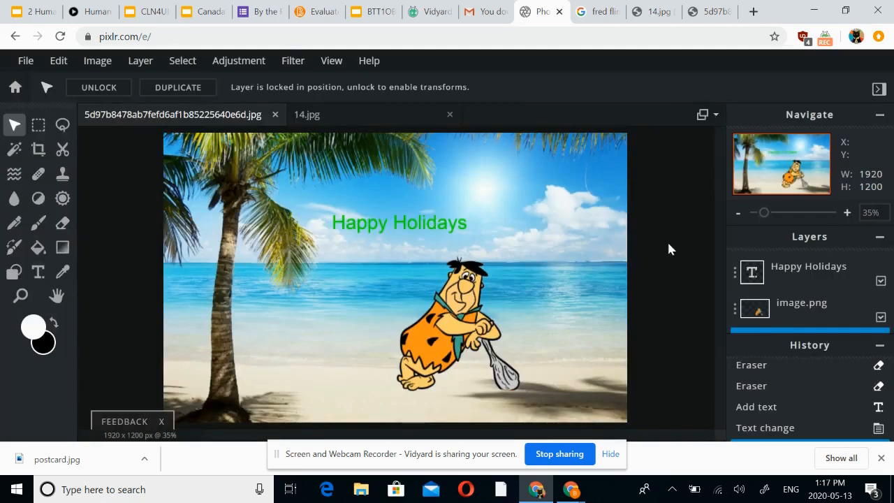